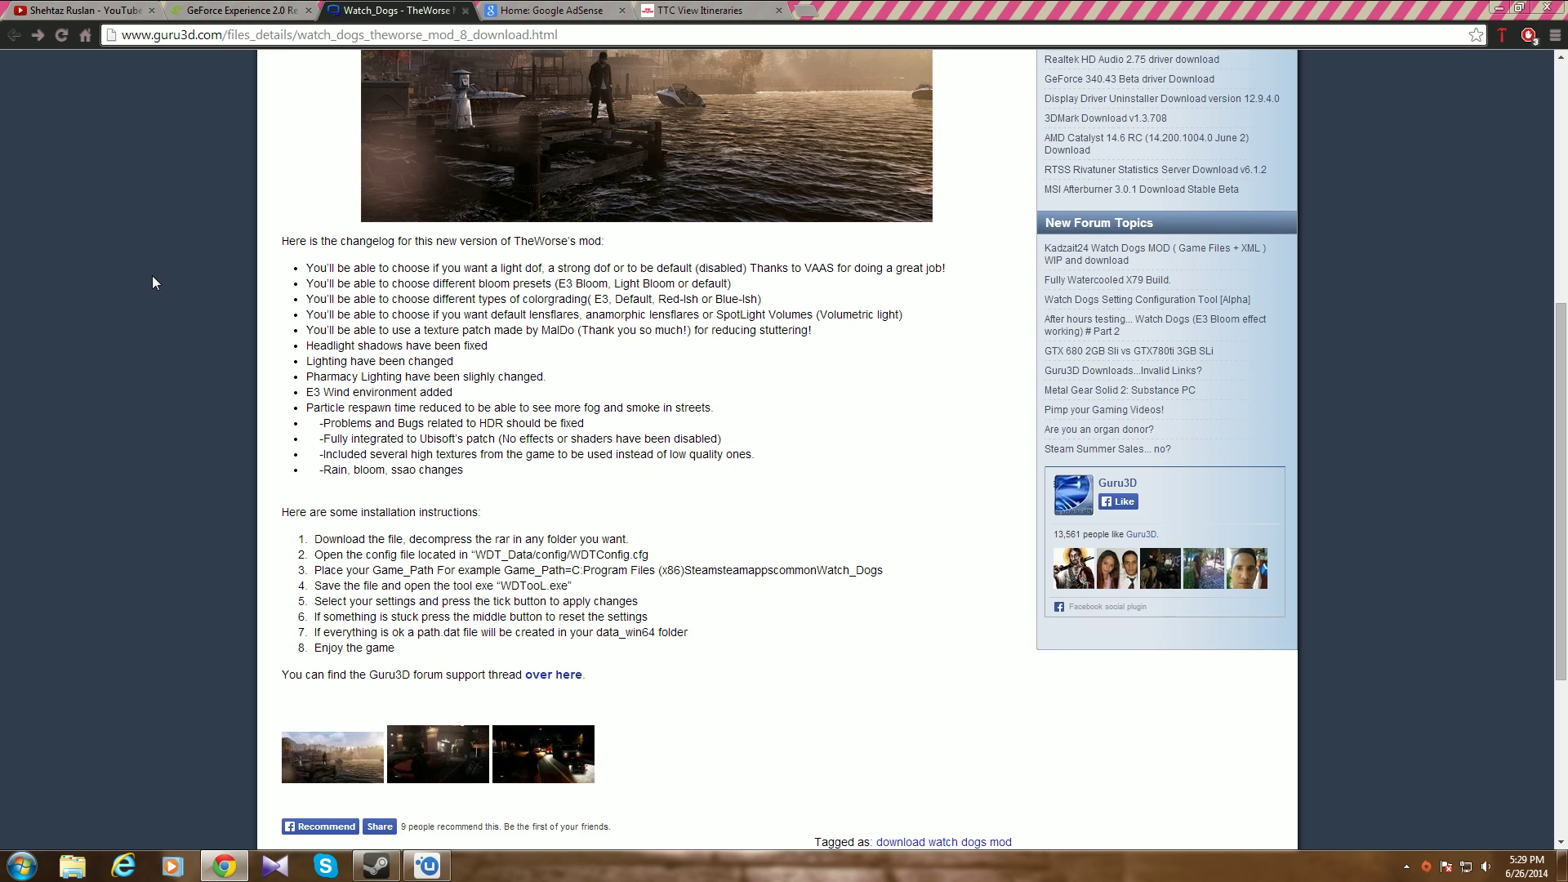
# - Scroll the TheWorse Mod 0.8 page from its title through the changelog and installation notes to the download links
pyautogui.scroll(5, 152, 276)
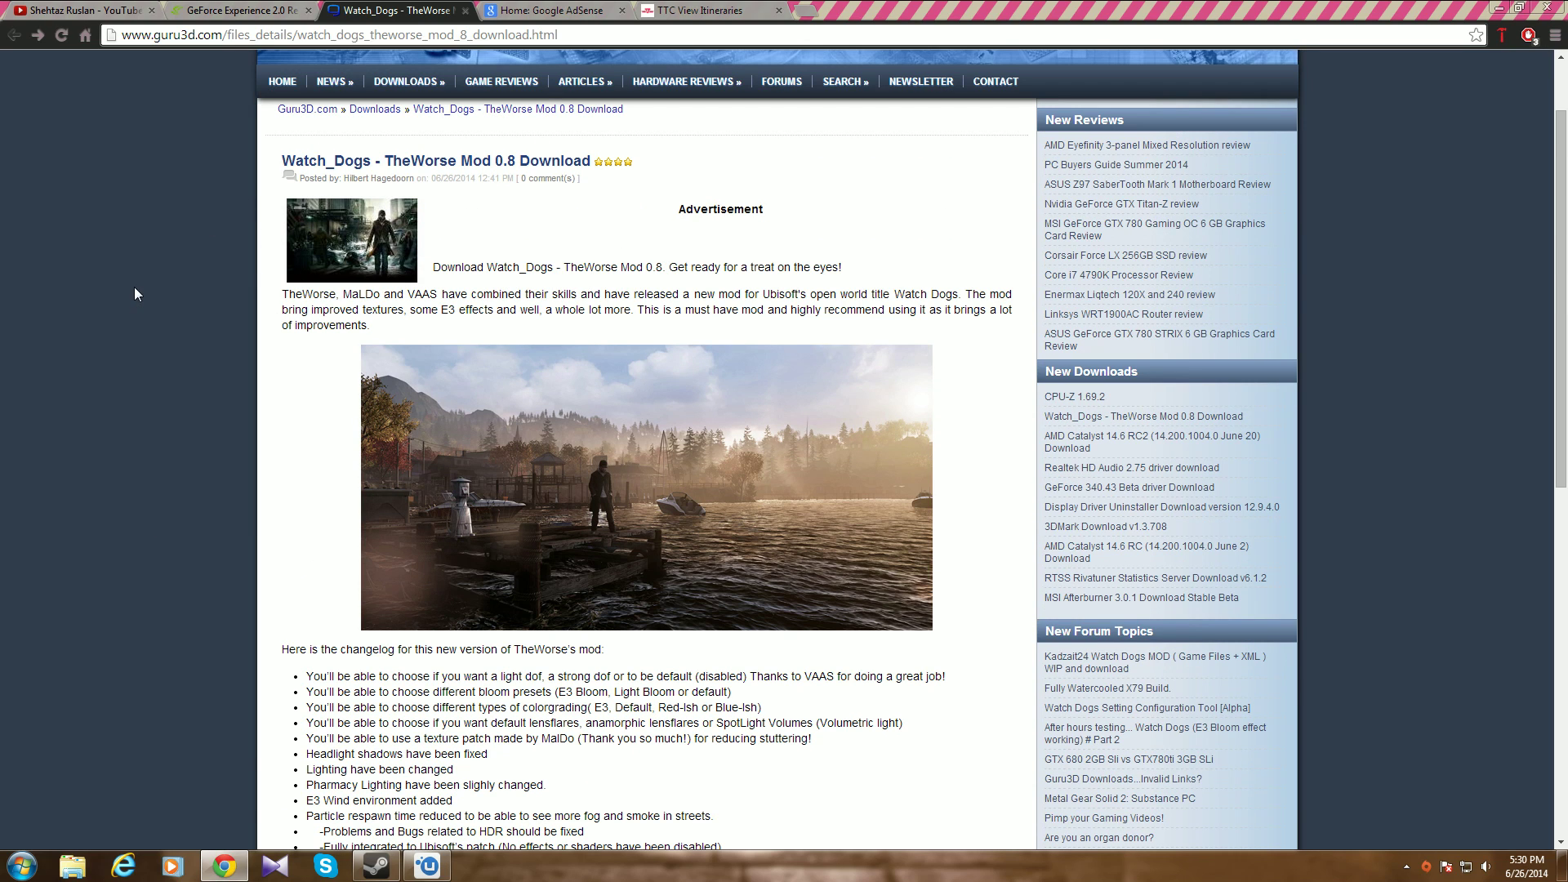
pyautogui.scroll(-6, 133, 287)
pyautogui.scroll(-3, 418, 478)
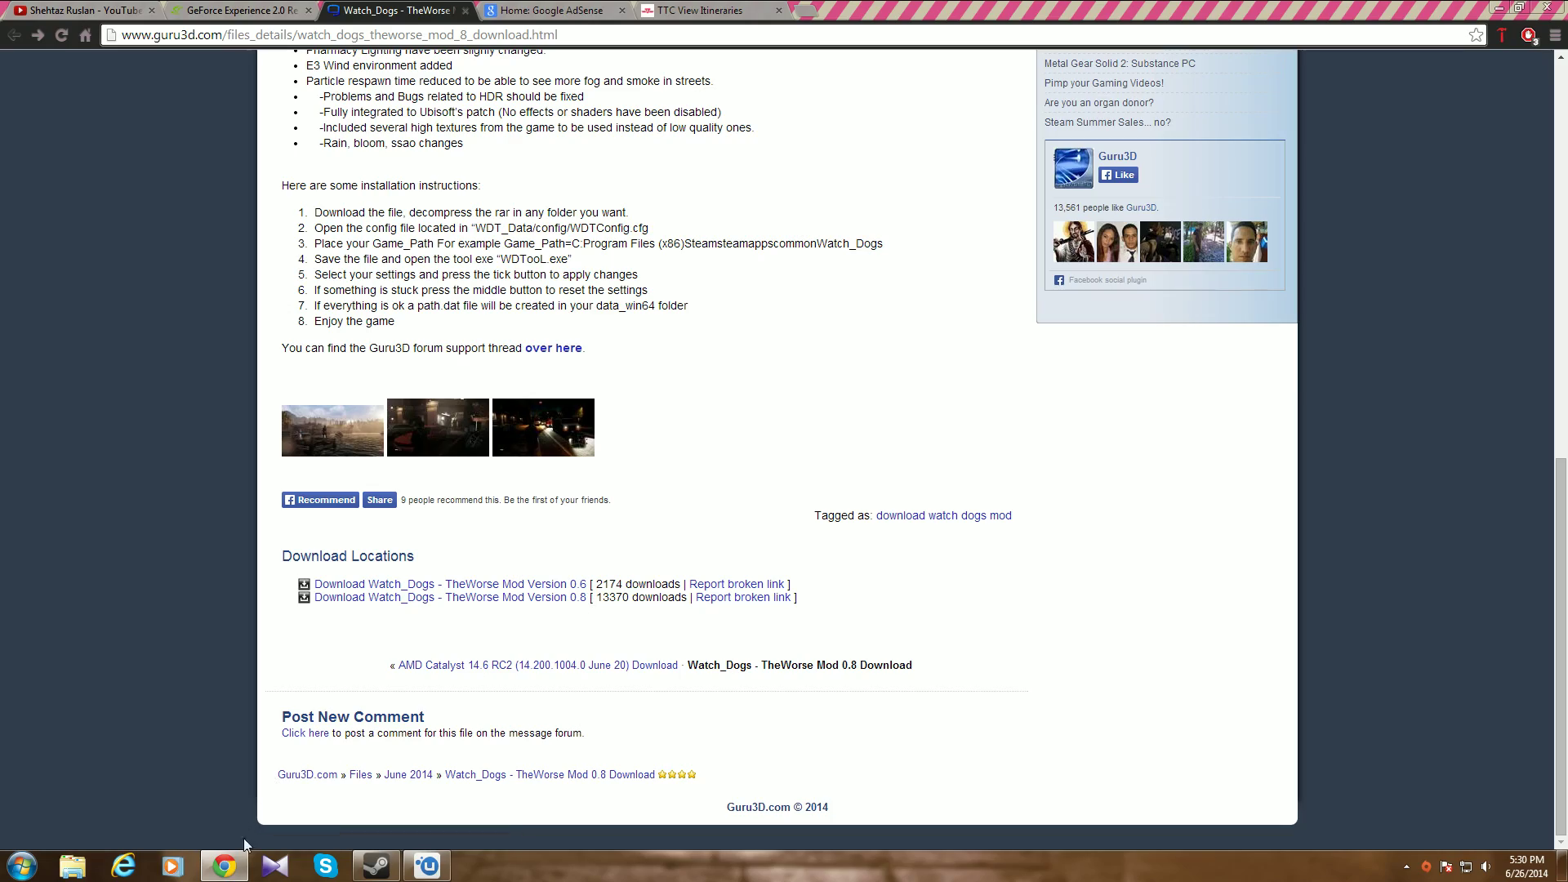
# - Minimize Chrome and browse Local Disk (D:) > New folder (2) to the downloaded mod folder
pyautogui.click(233, 865)
pyautogui.doubleClick(22, 26)
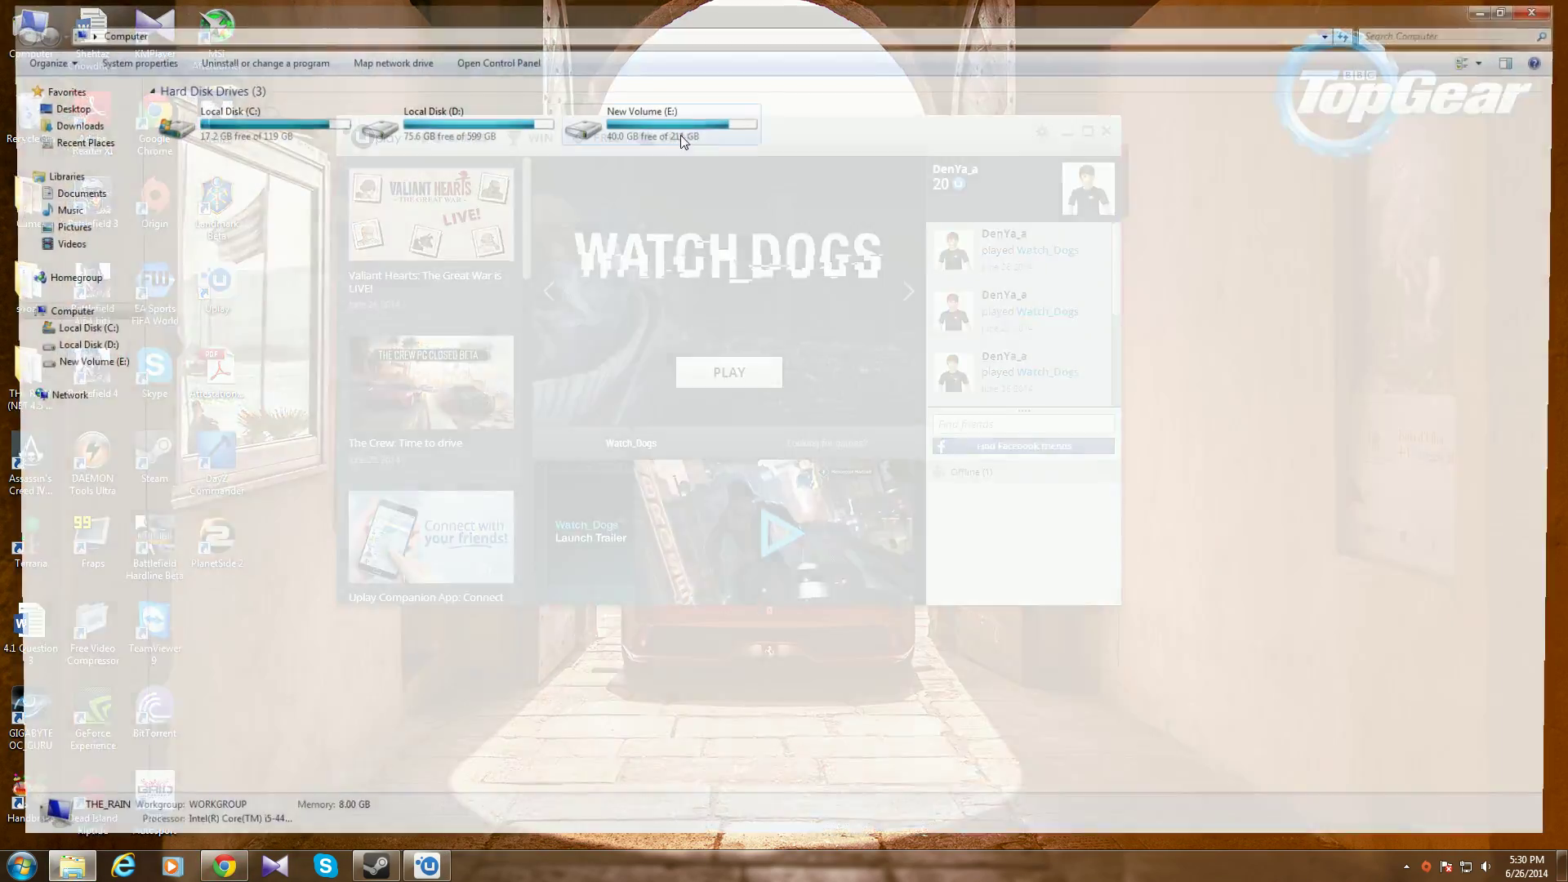
pyautogui.doubleClick(507, 144)
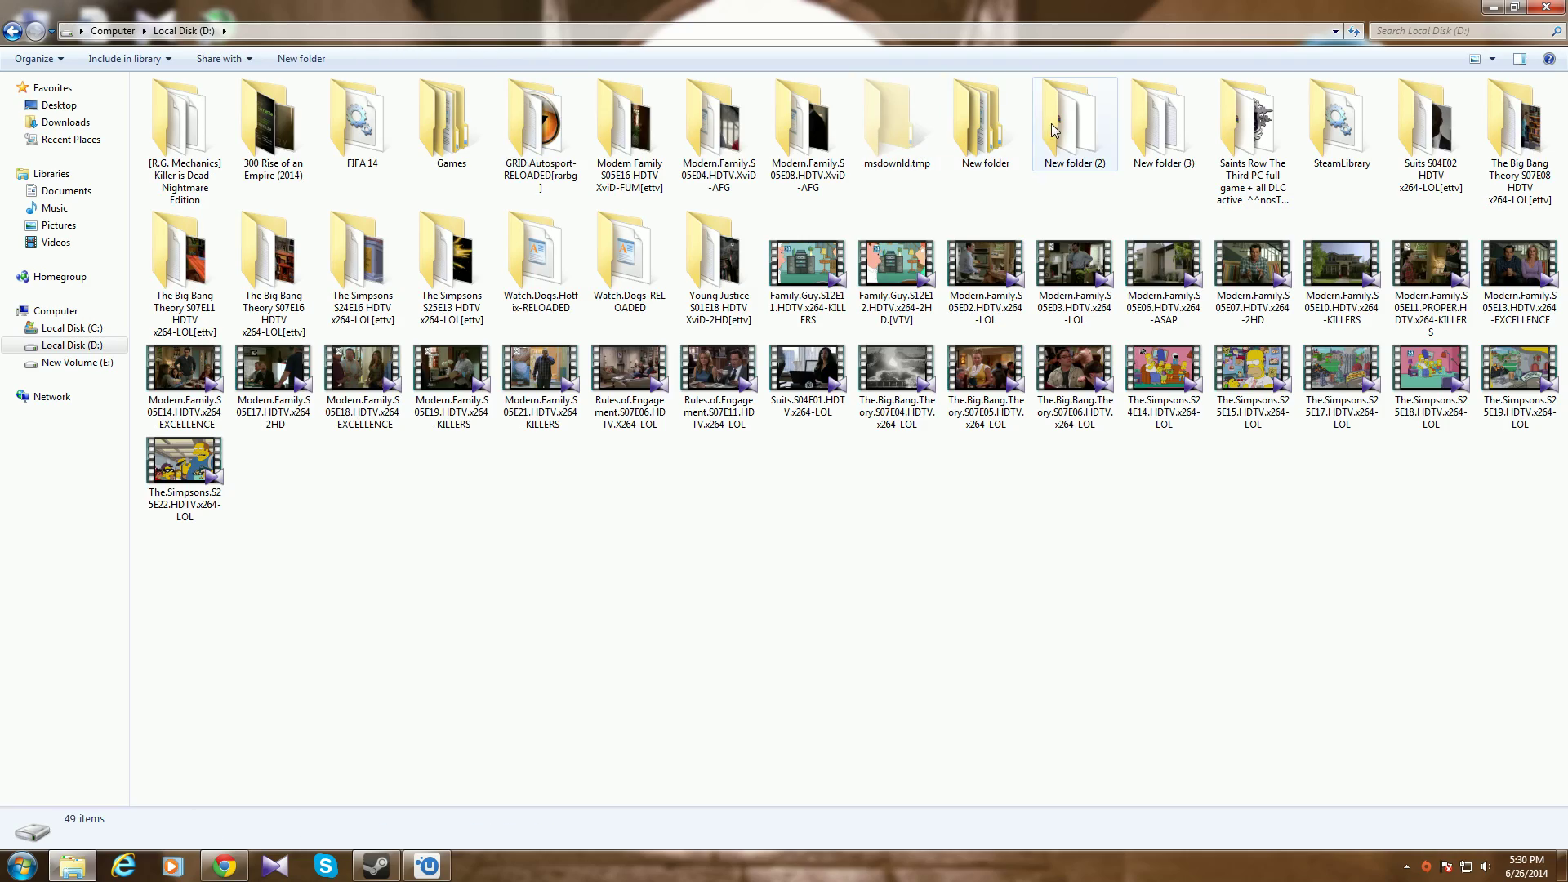
pyautogui.doubleClick(1056, 131)
pyautogui.doubleClick(277, 176)
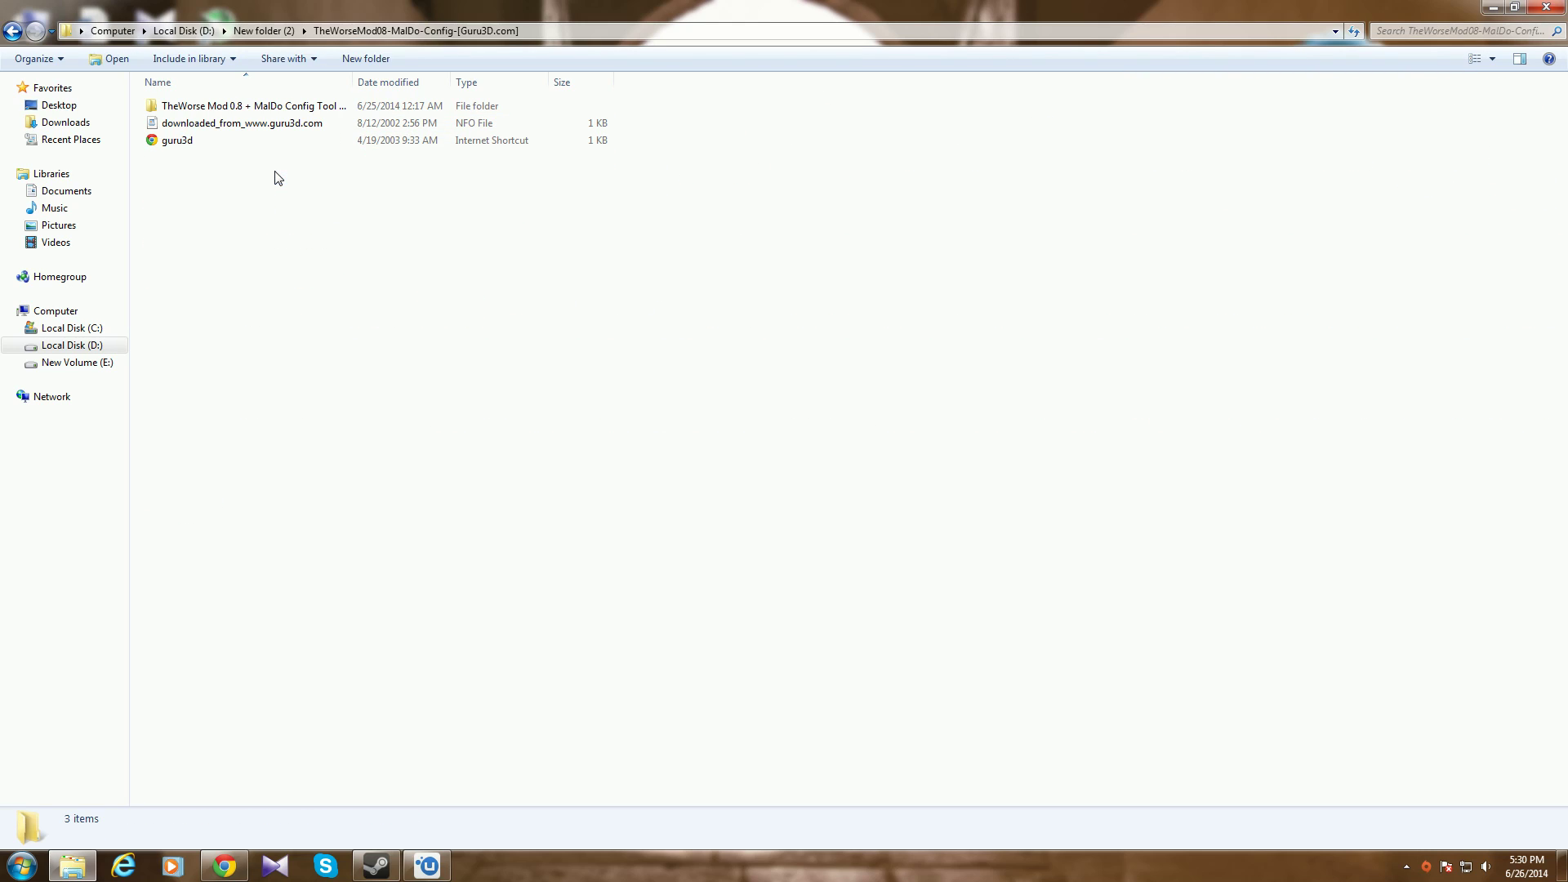
# - Open WDTConfig from TheWorse Mod 0.8 + MalDo Config Tool v1\WDT_Data\Config in Notepad
pyautogui.doubleClick(265, 107)
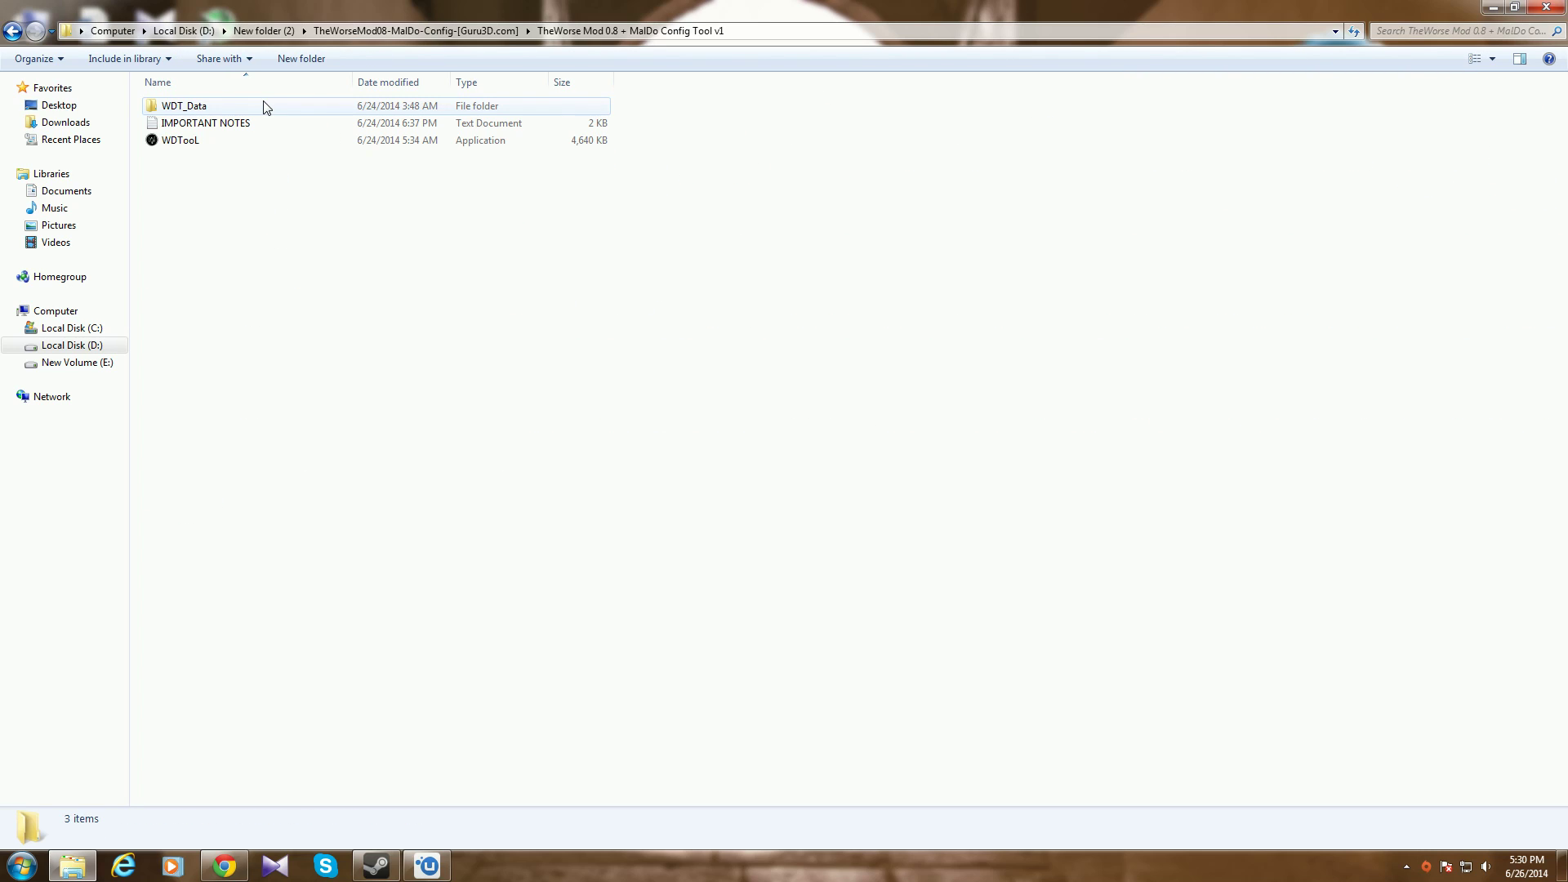
pyautogui.doubleClick(265, 107)
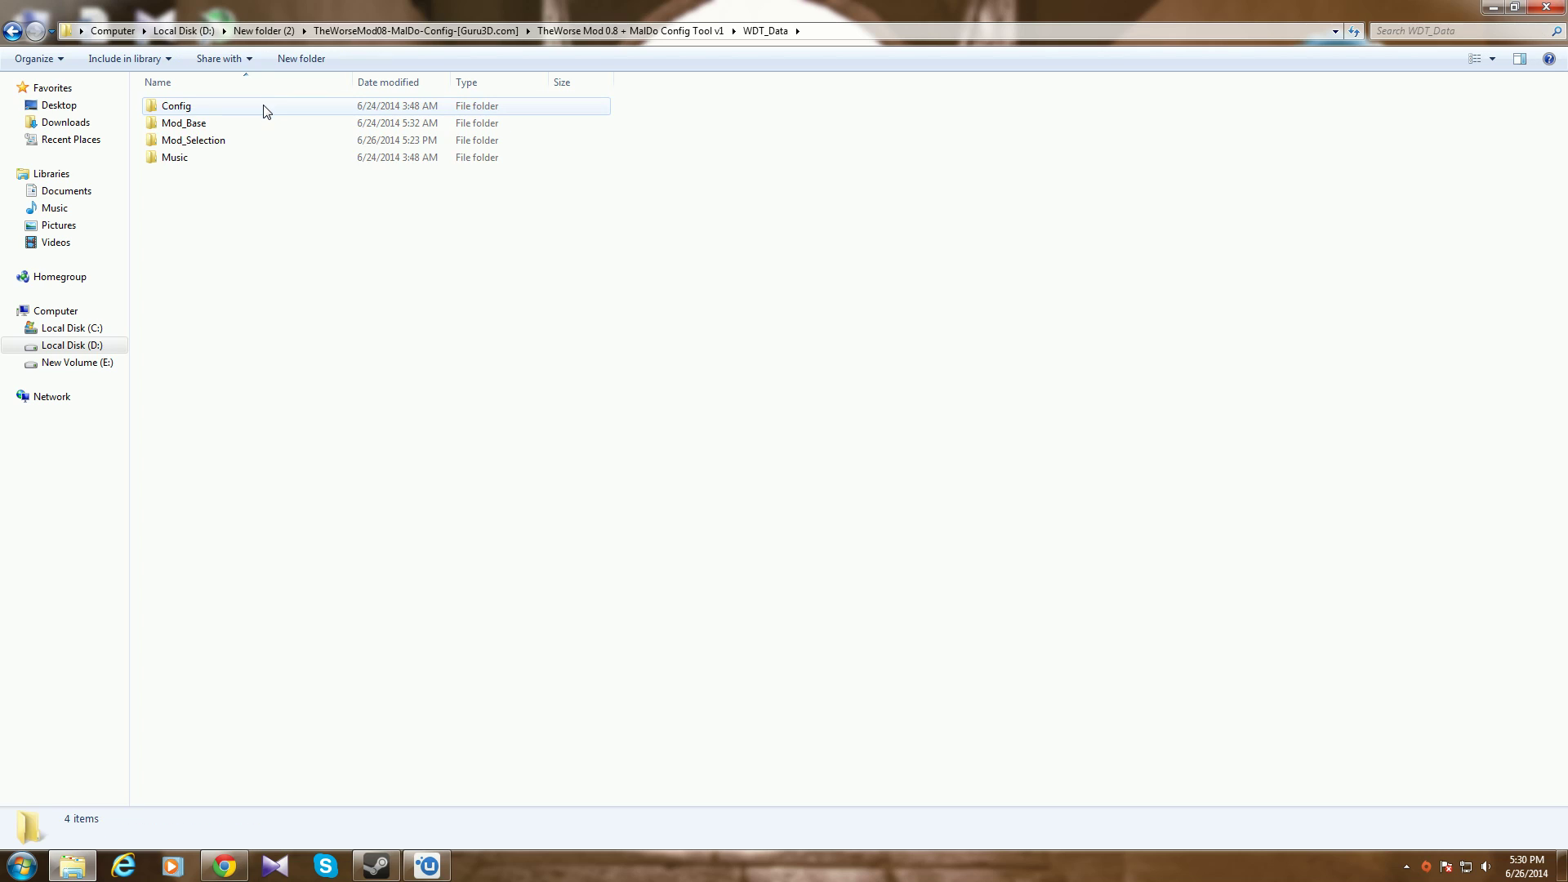
pyautogui.click(265, 107)
pyautogui.press('BackSpace')
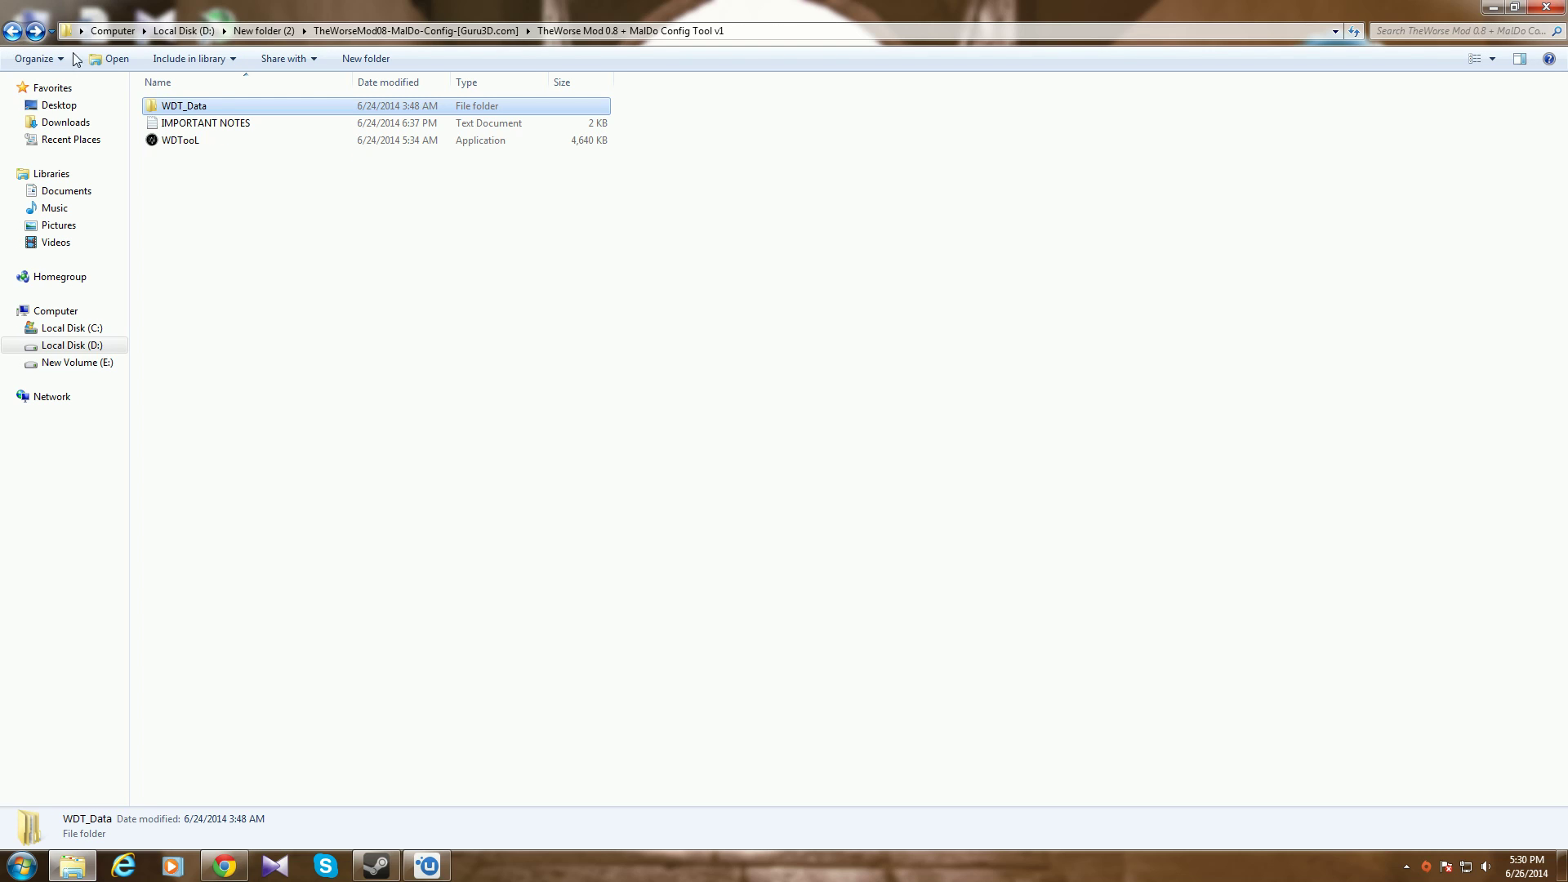
pyautogui.doubleClick(207, 105)
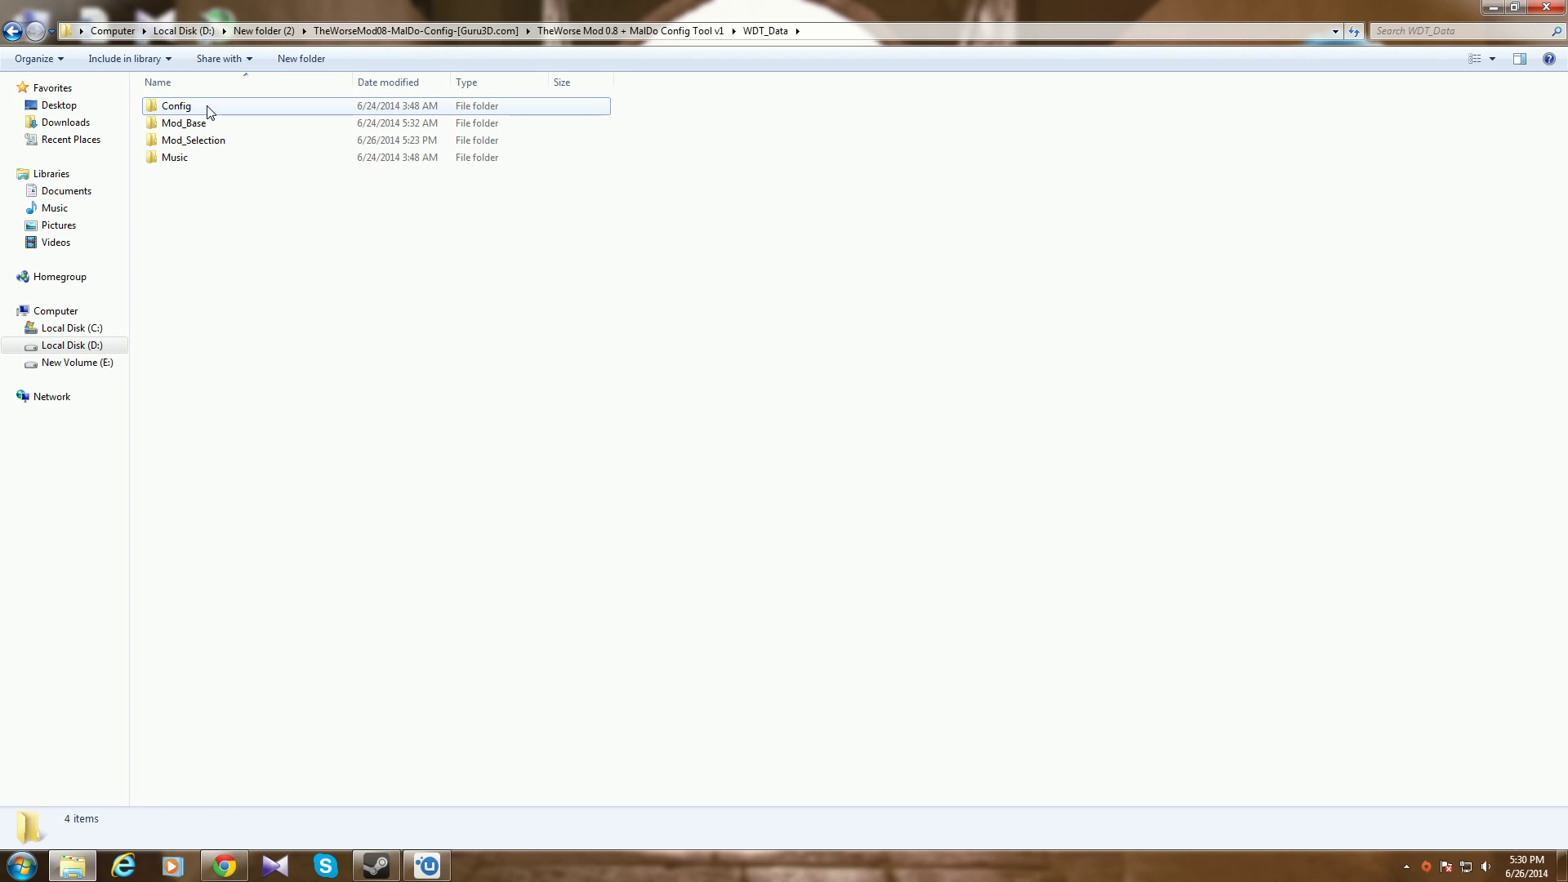
pyautogui.doubleClick(208, 106)
pyautogui.doubleClick(208, 107)
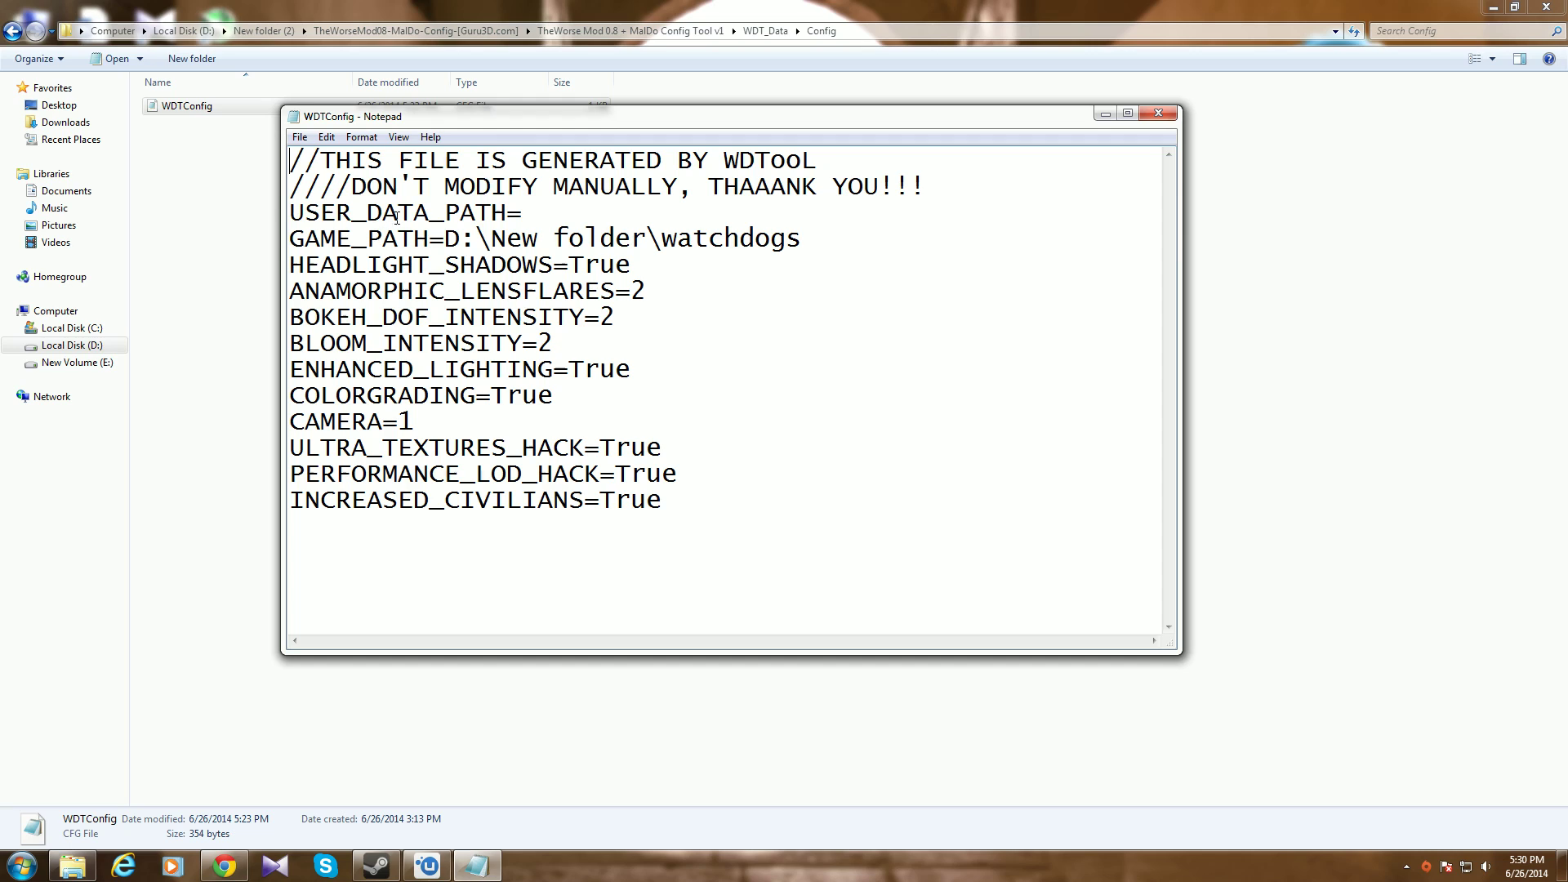
# - Select the existing GAME_PATH value in WDTConfig and bring Explorer back to the front
pyautogui.moveTo(445, 238); pyautogui.dragTo(806, 240)
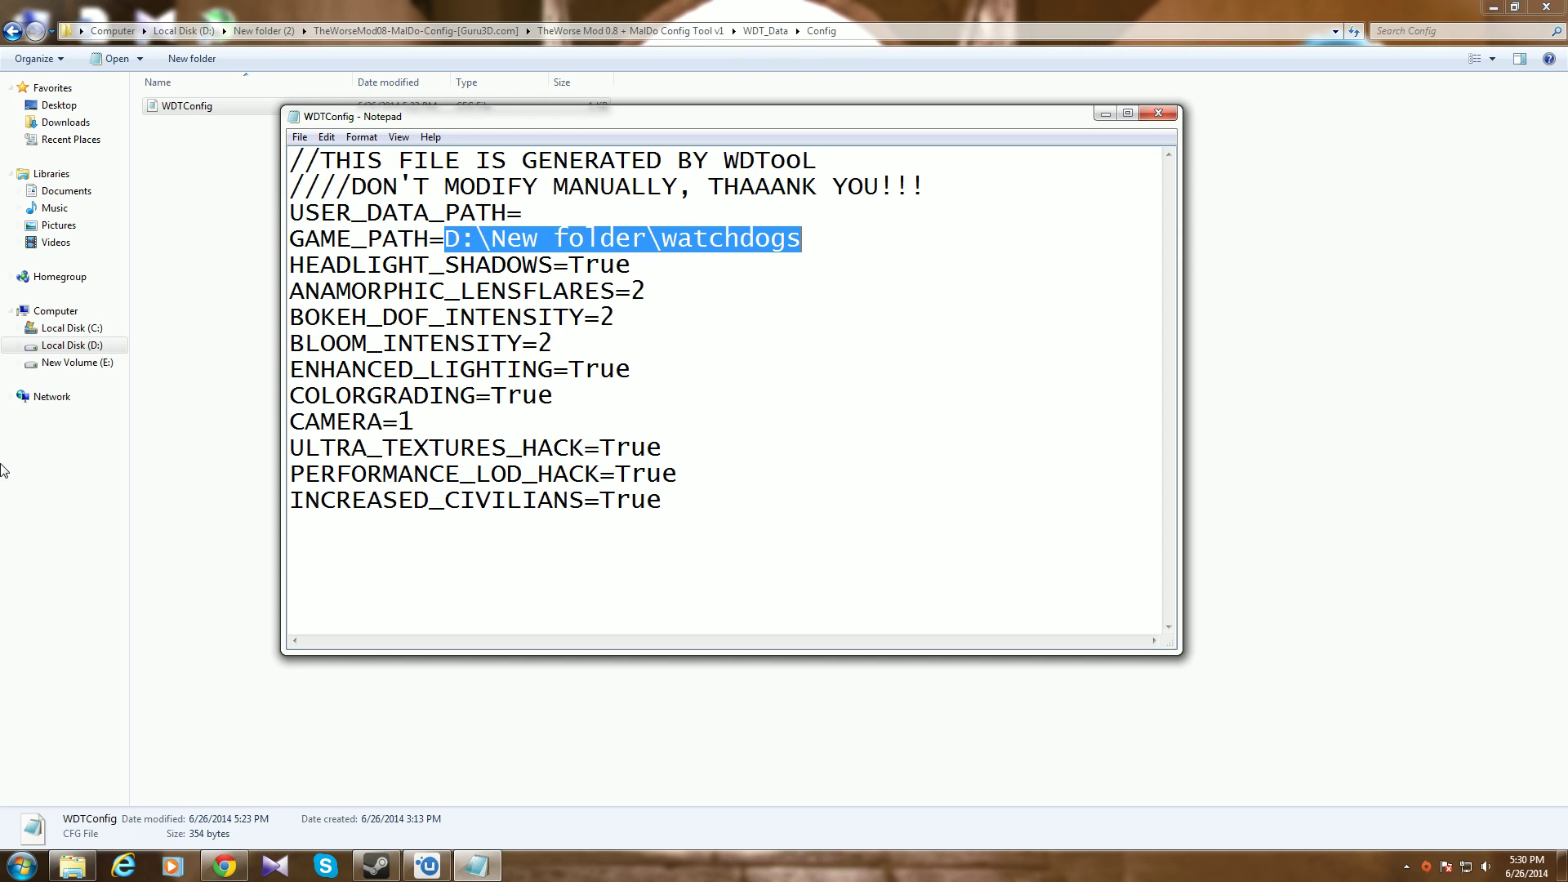
pyautogui.click(173, 432)
# - Browse to D:\New folder\watchdogs and copy that path from the address bar
pyautogui.click(104, 347)
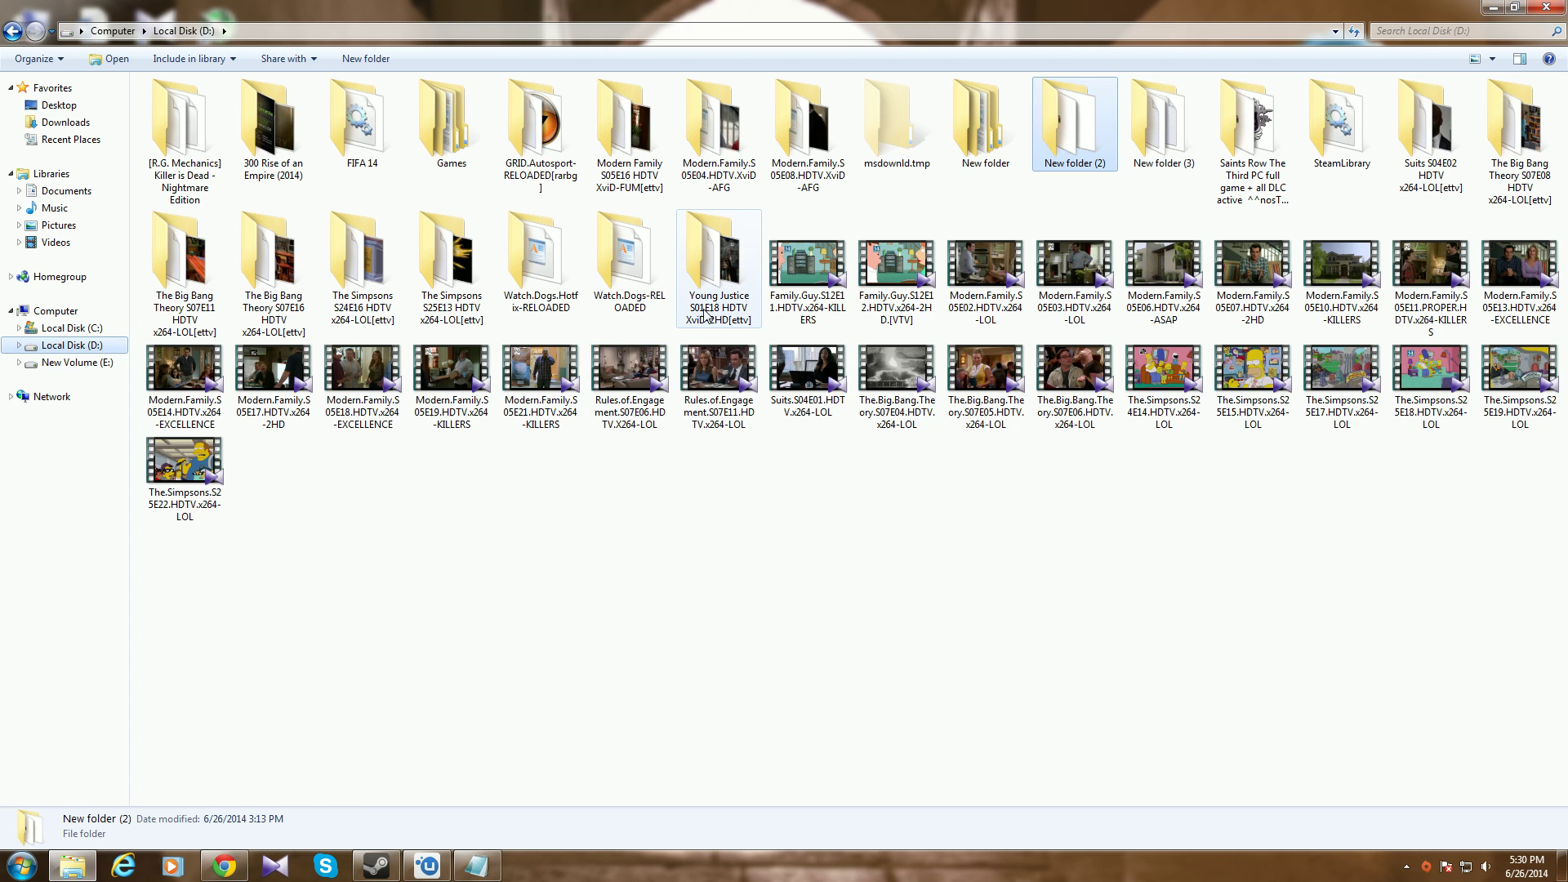
pyautogui.doubleClick(954, 164)
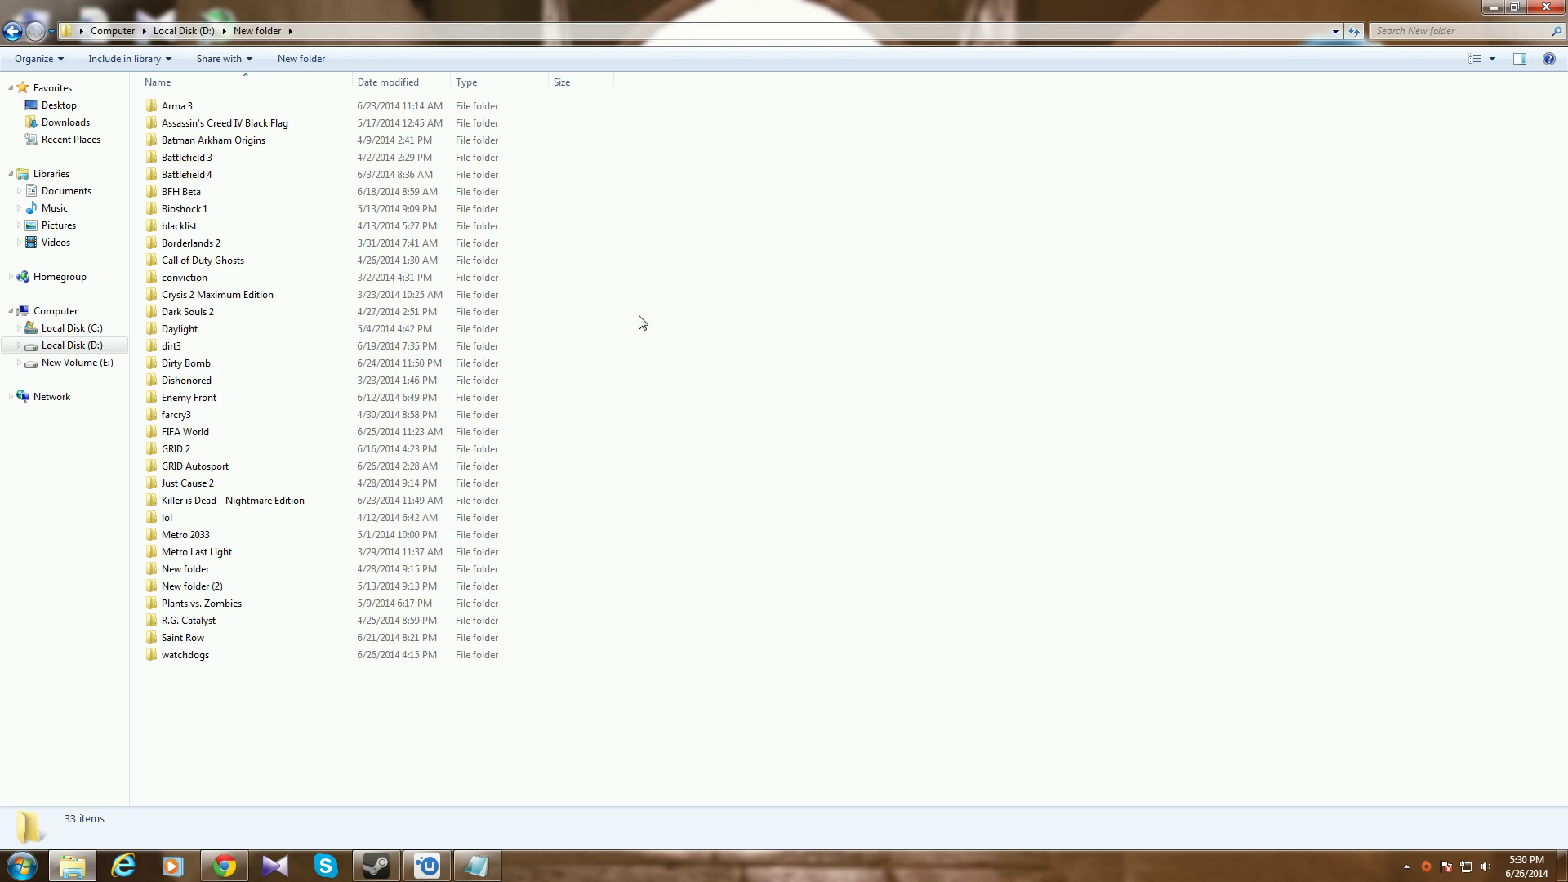
pyautogui.doubleClick(340, 656)
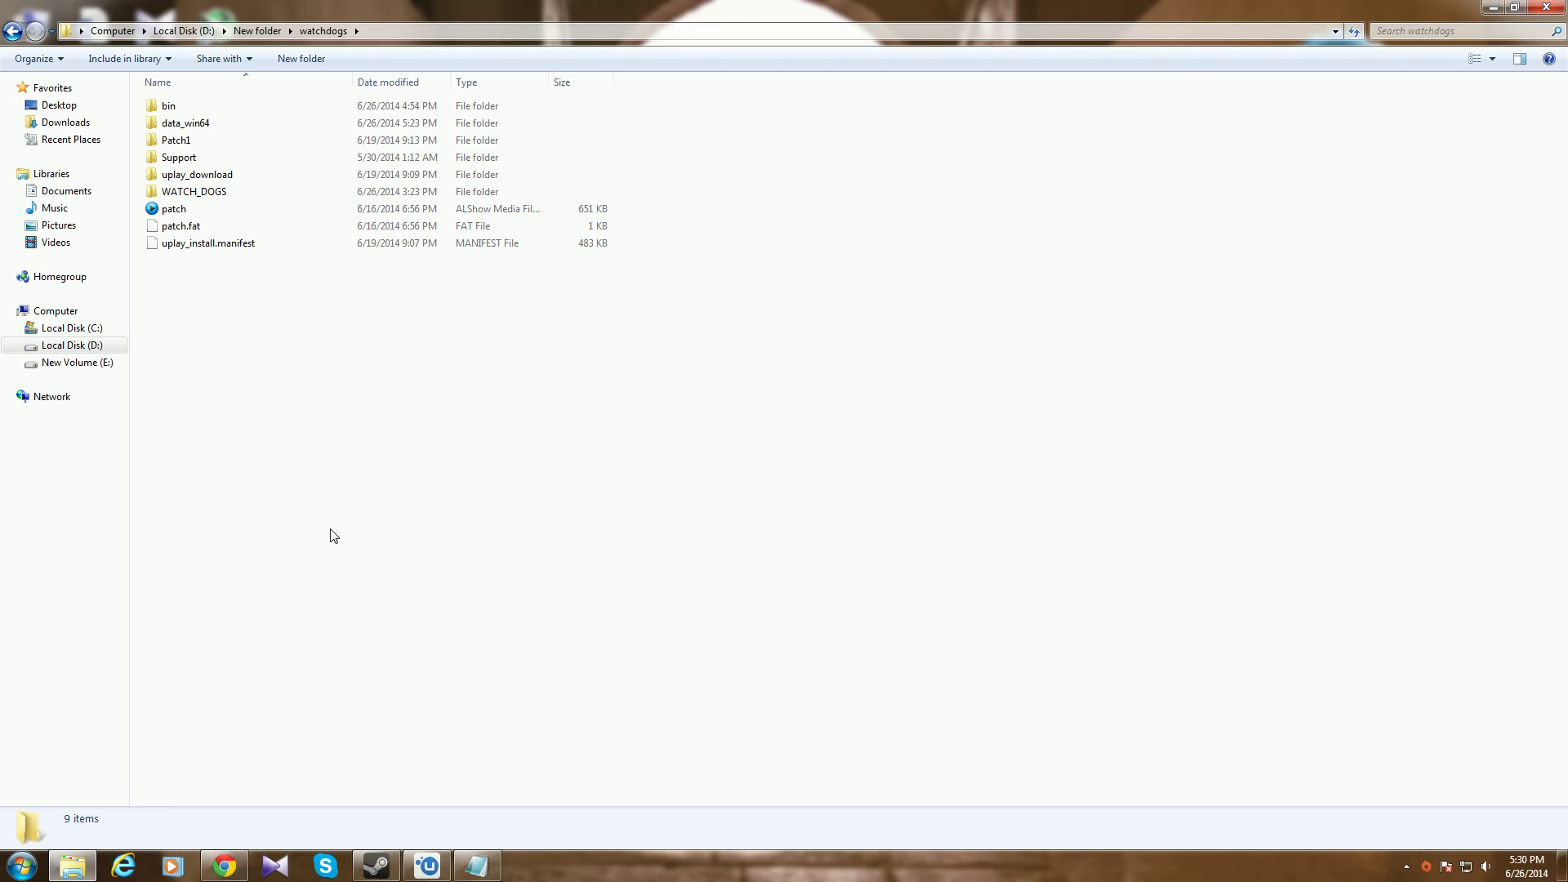
pyautogui.click(1335, 31)
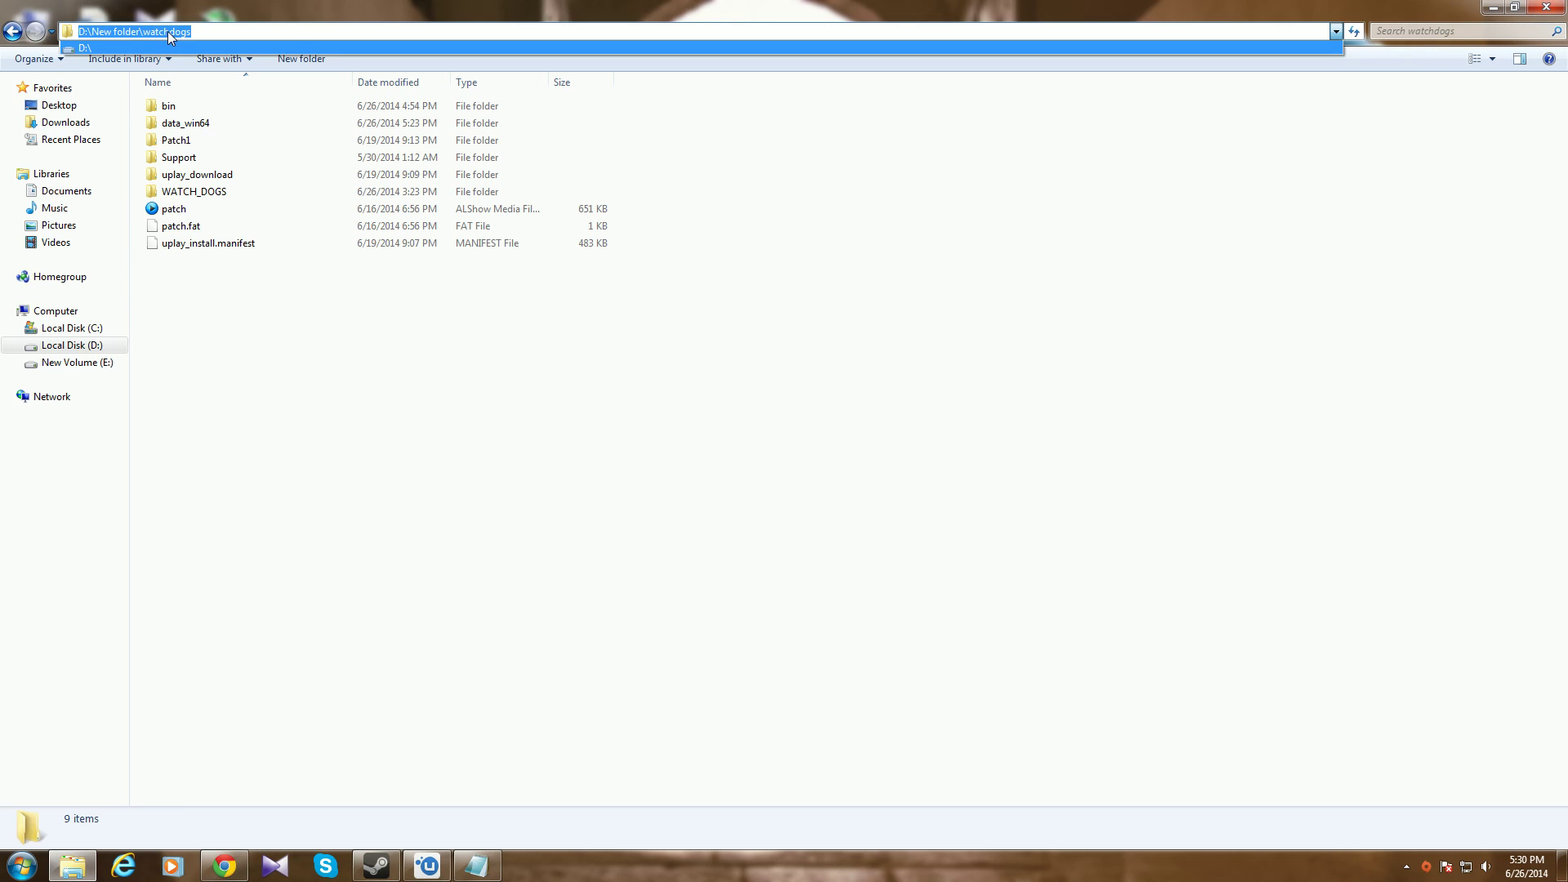
pyautogui.press('Escape')
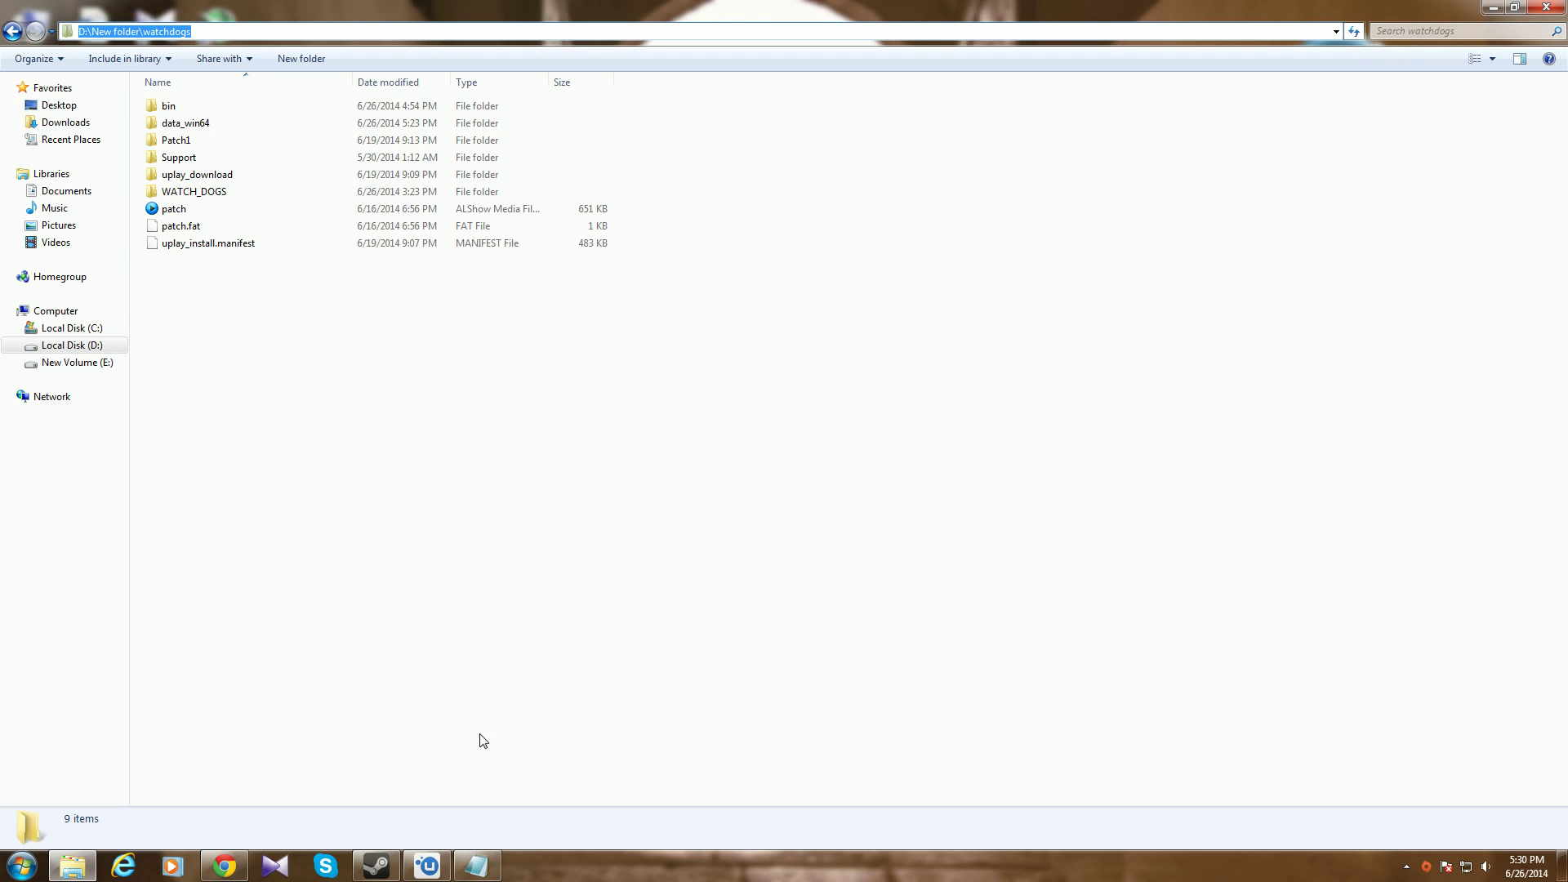
# - Close WDTConfig in Notepad, choosing Don't Save to discard changes
pyautogui.click(476, 865)
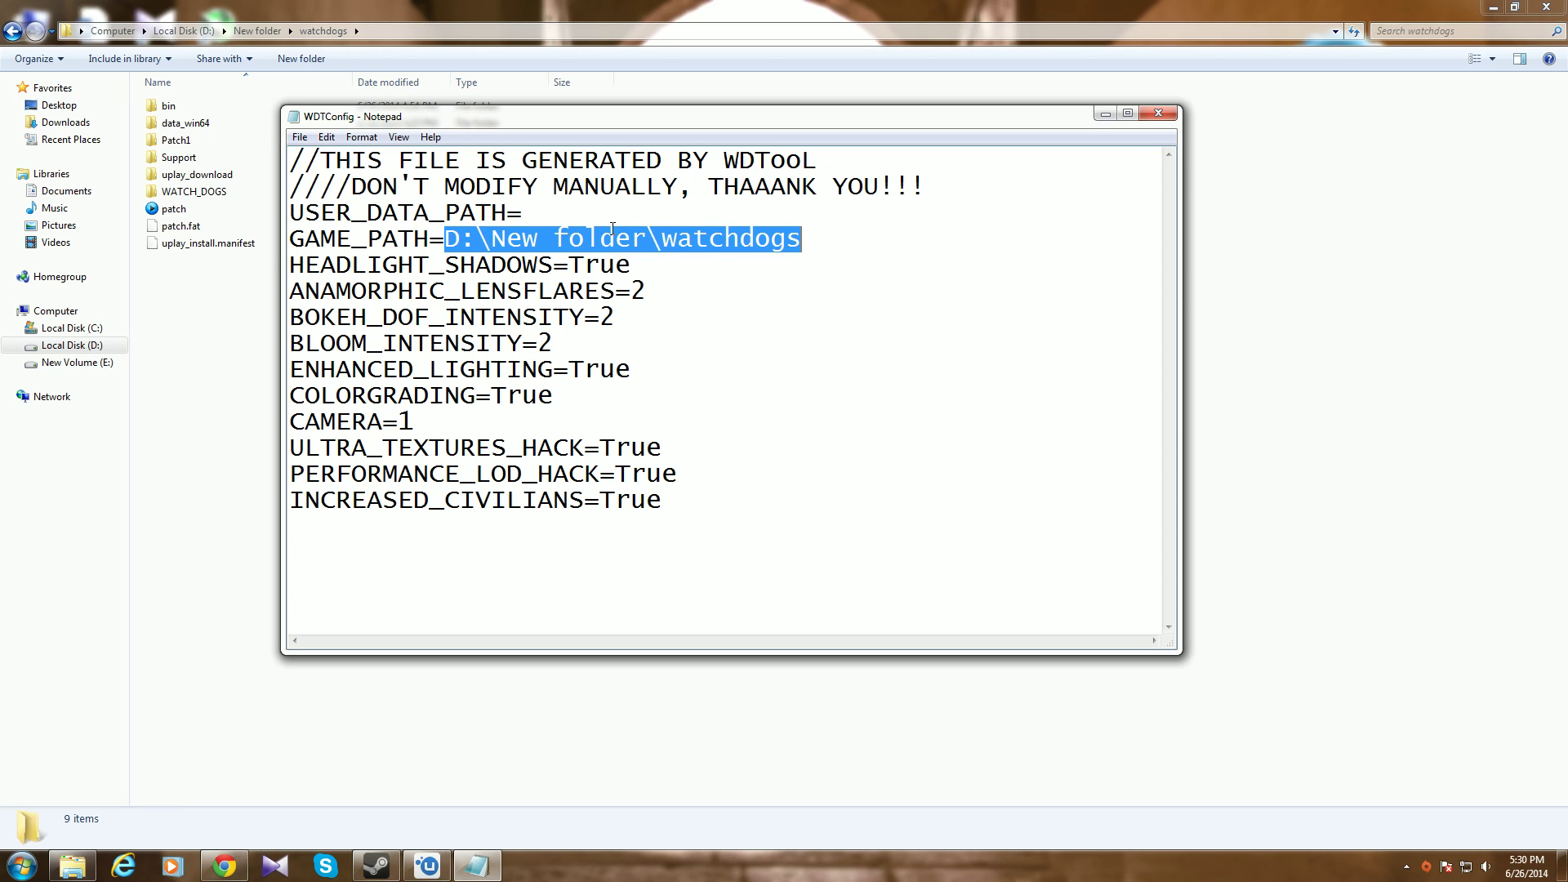
pyautogui.hotkey('ctrl', 'f')
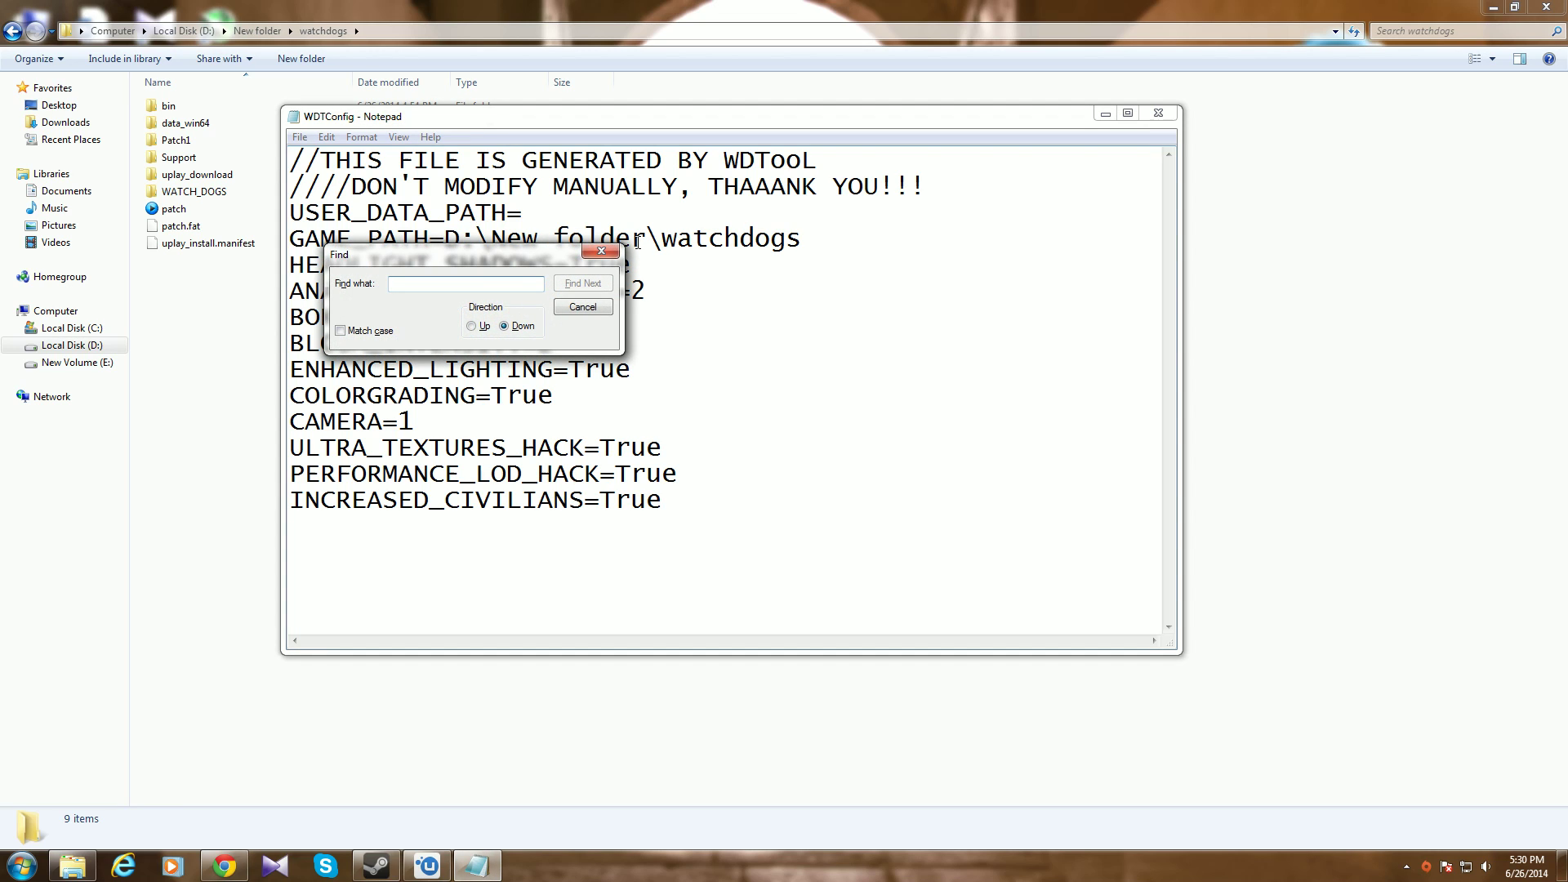
pyautogui.click(602, 251)
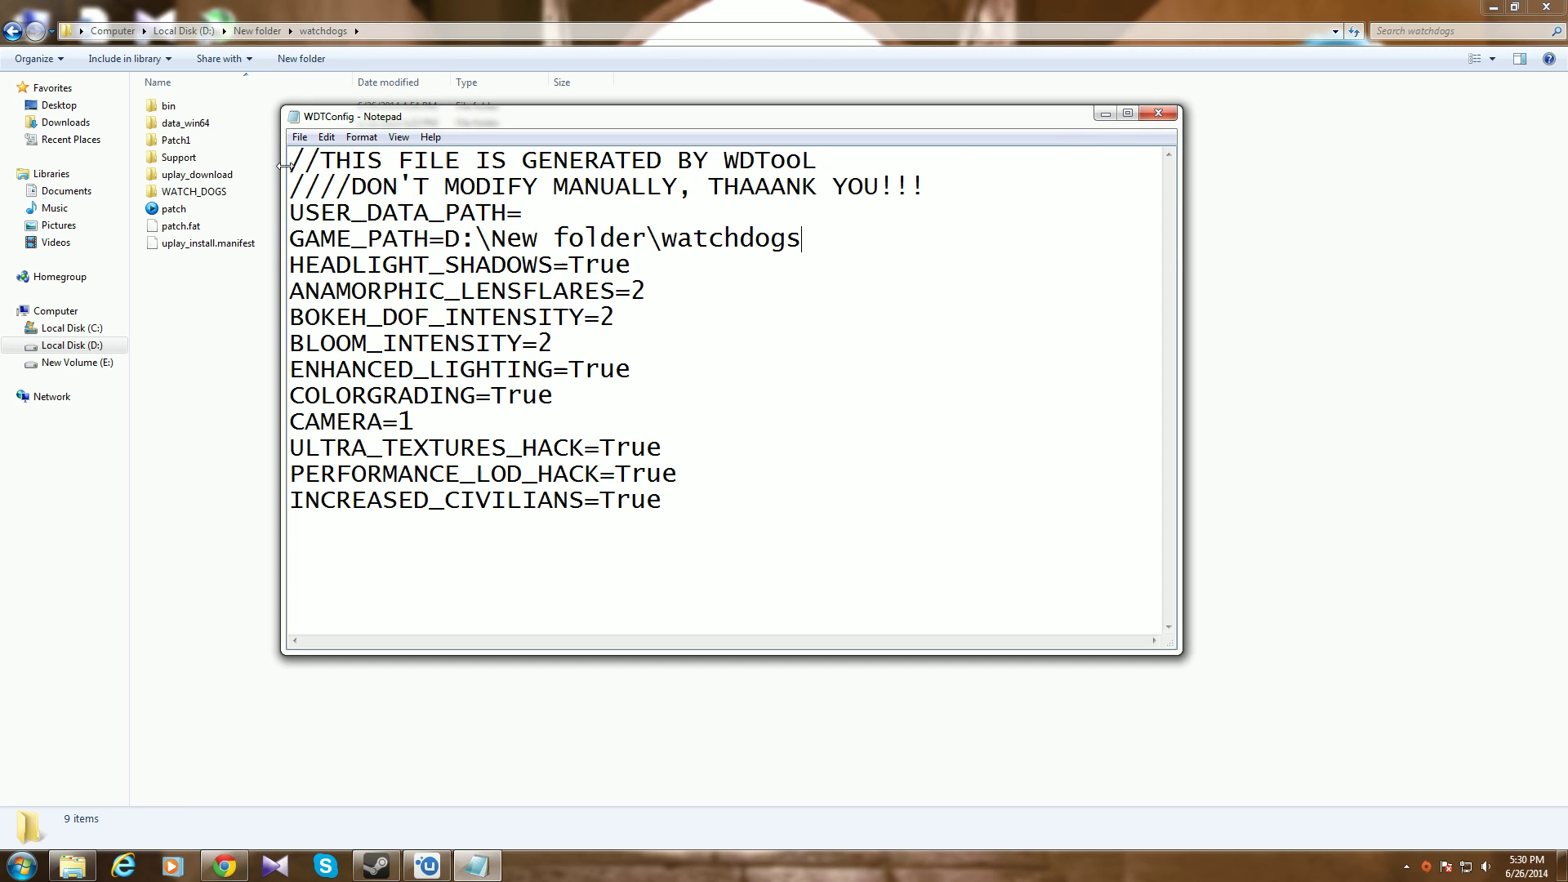
pyautogui.click(299, 137)
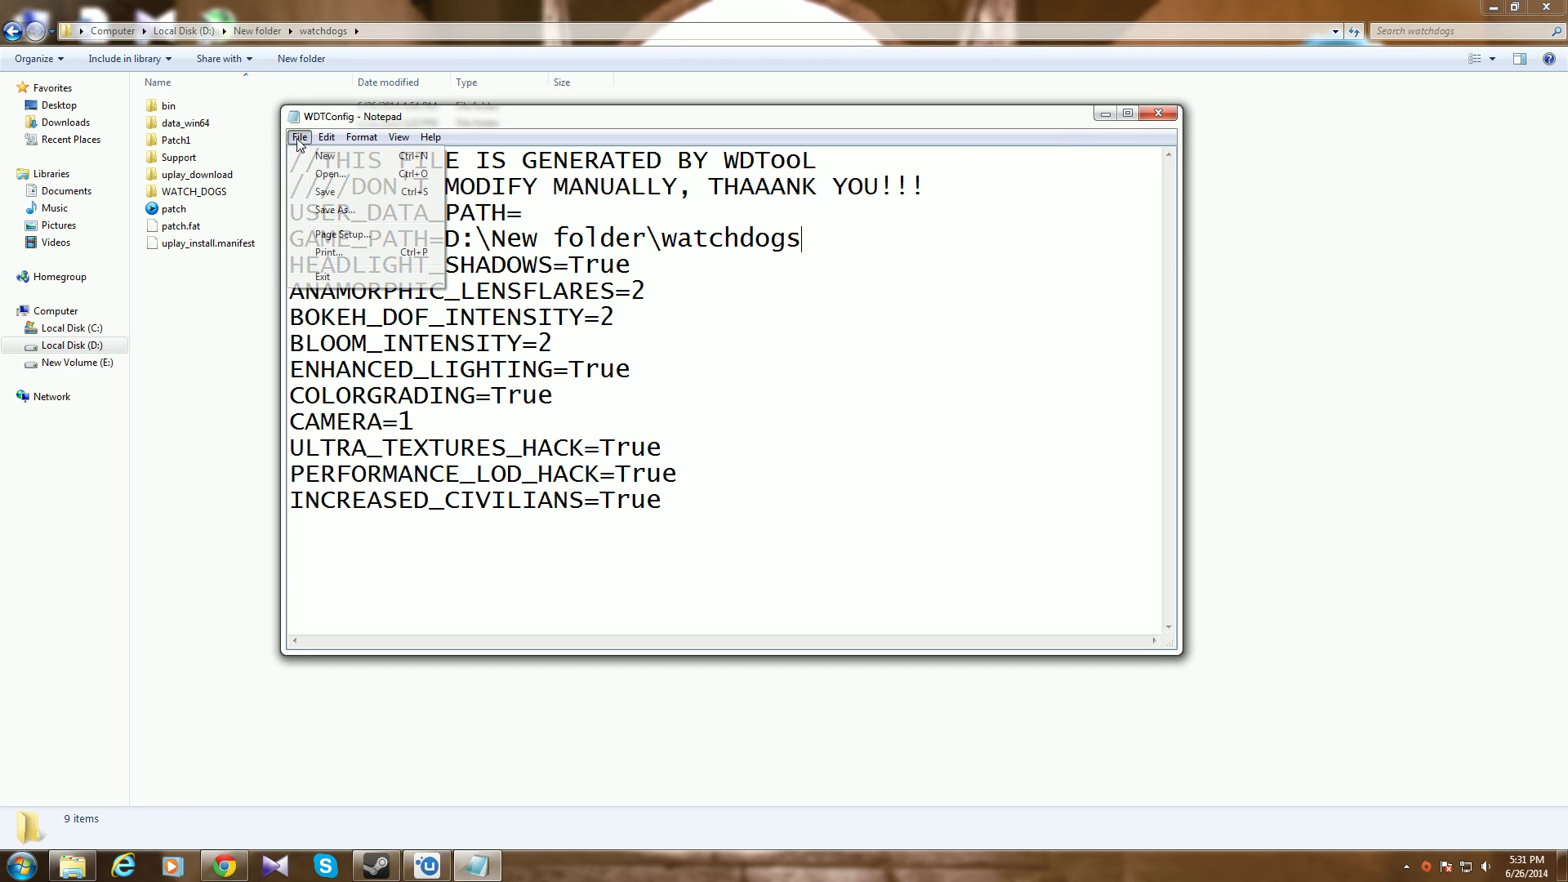
pyautogui.click(1156, 115)
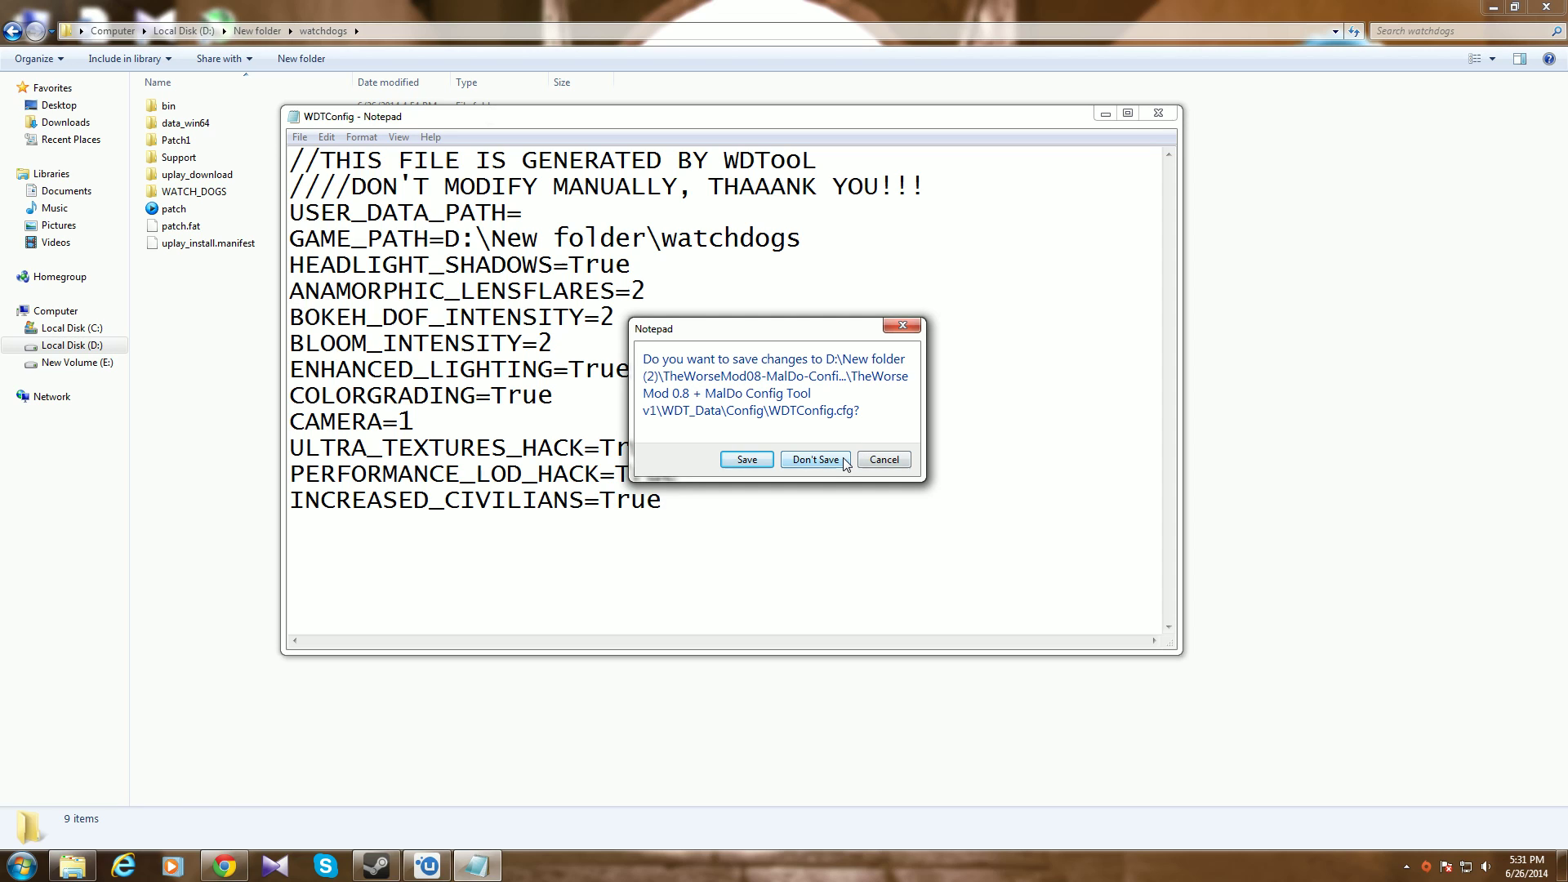
pyautogui.click(817, 460)
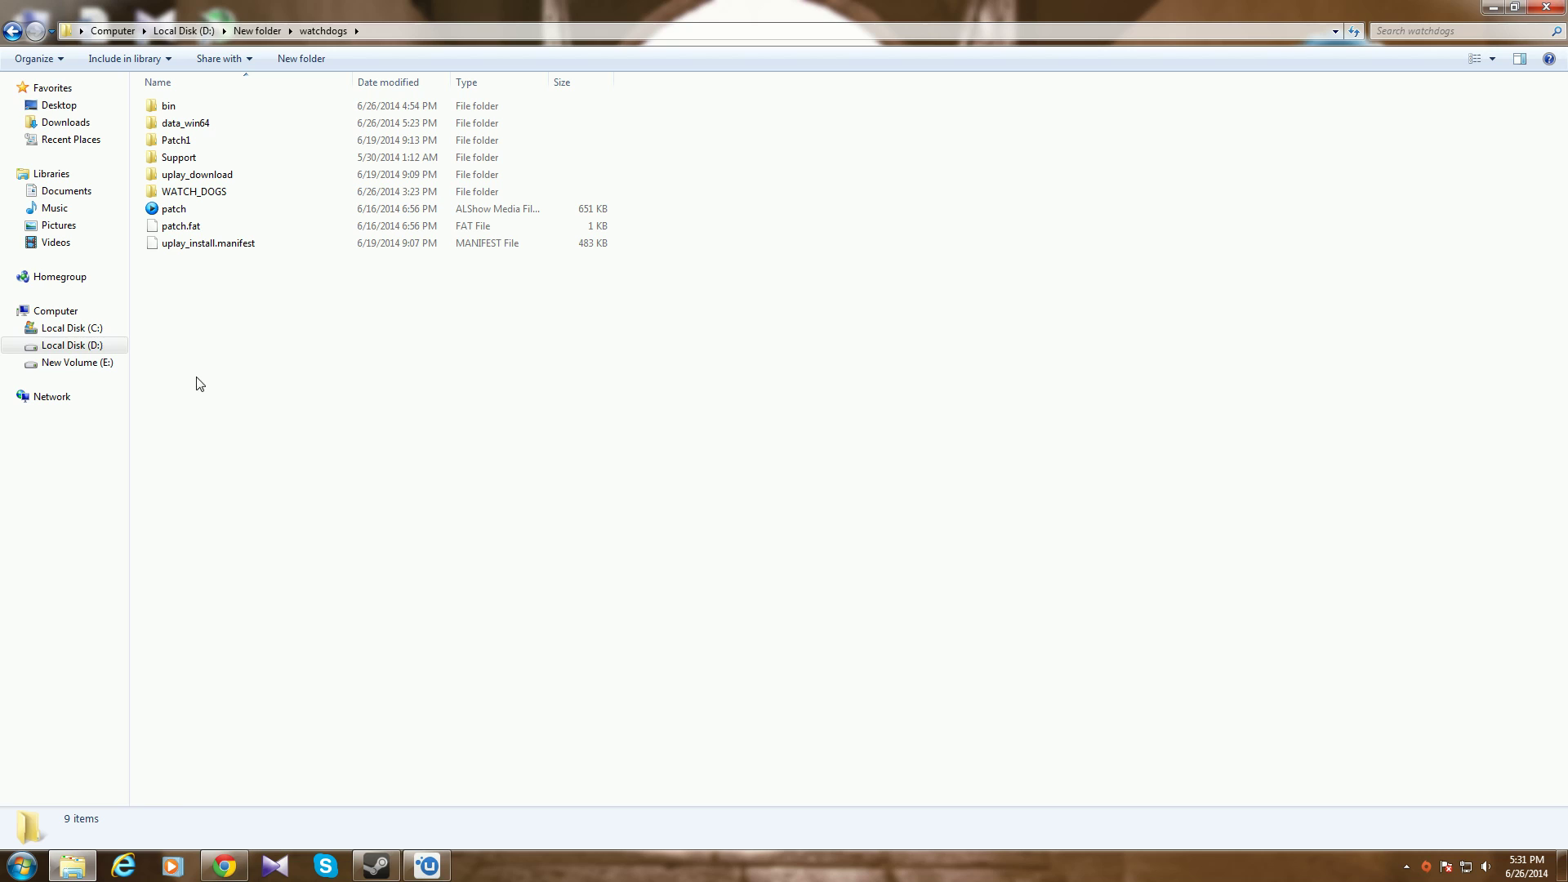
# - Go back five folders to TheWorse Mod 0.8 + MalDo Config Tool v1 and launch WDTooL
pyautogui.click(12, 32)
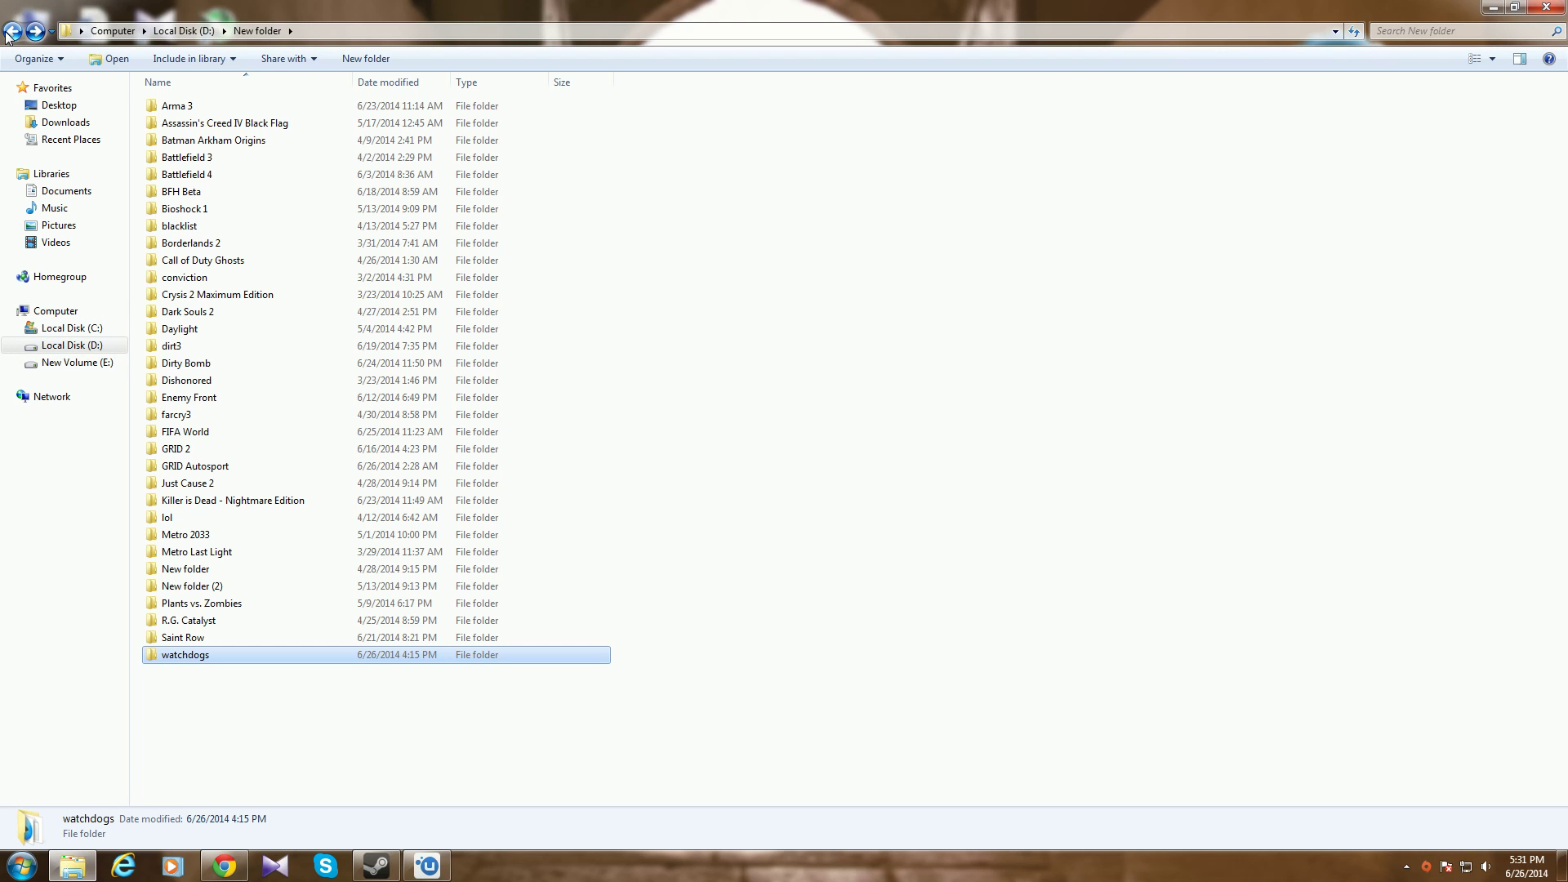
pyautogui.click(10, 32)
pyautogui.click(10, 33)
pyautogui.click(9, 32)
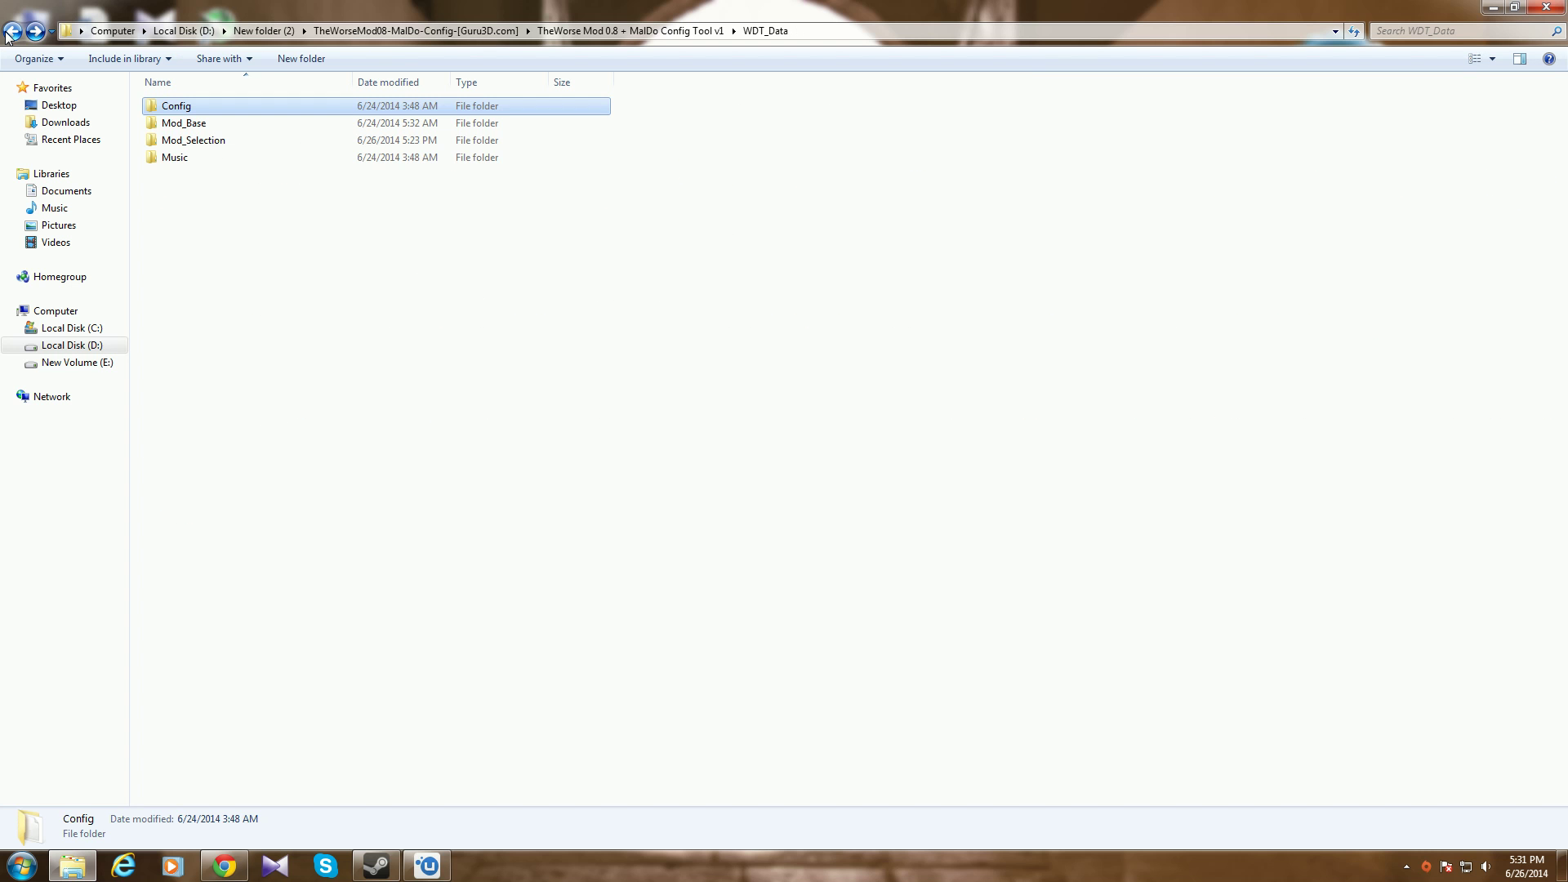
pyautogui.click(9, 33)
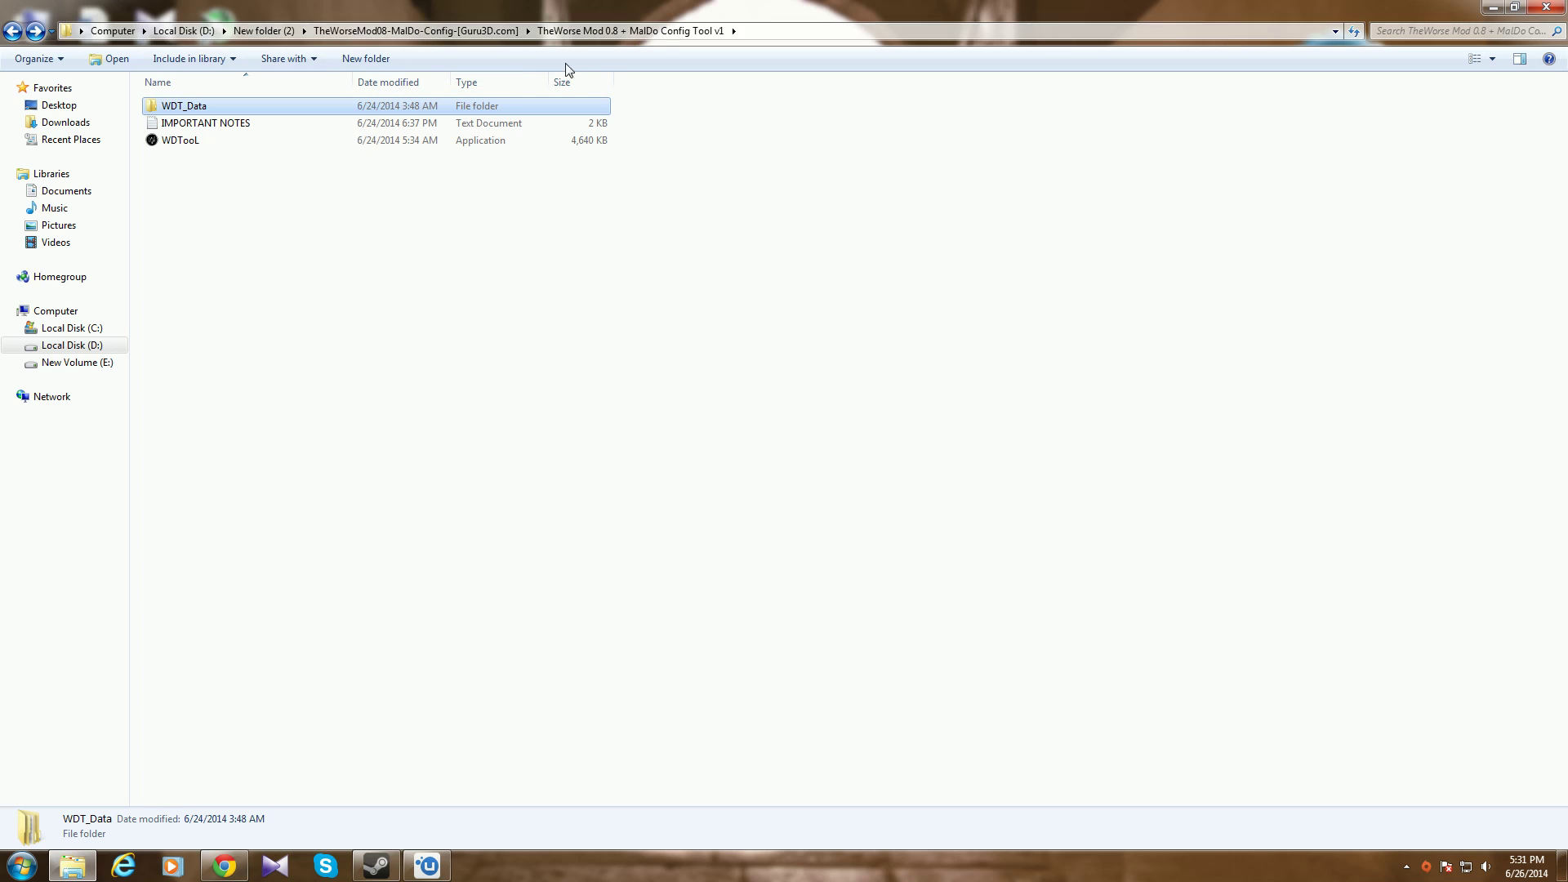
pyautogui.doubleClick(288, 140)
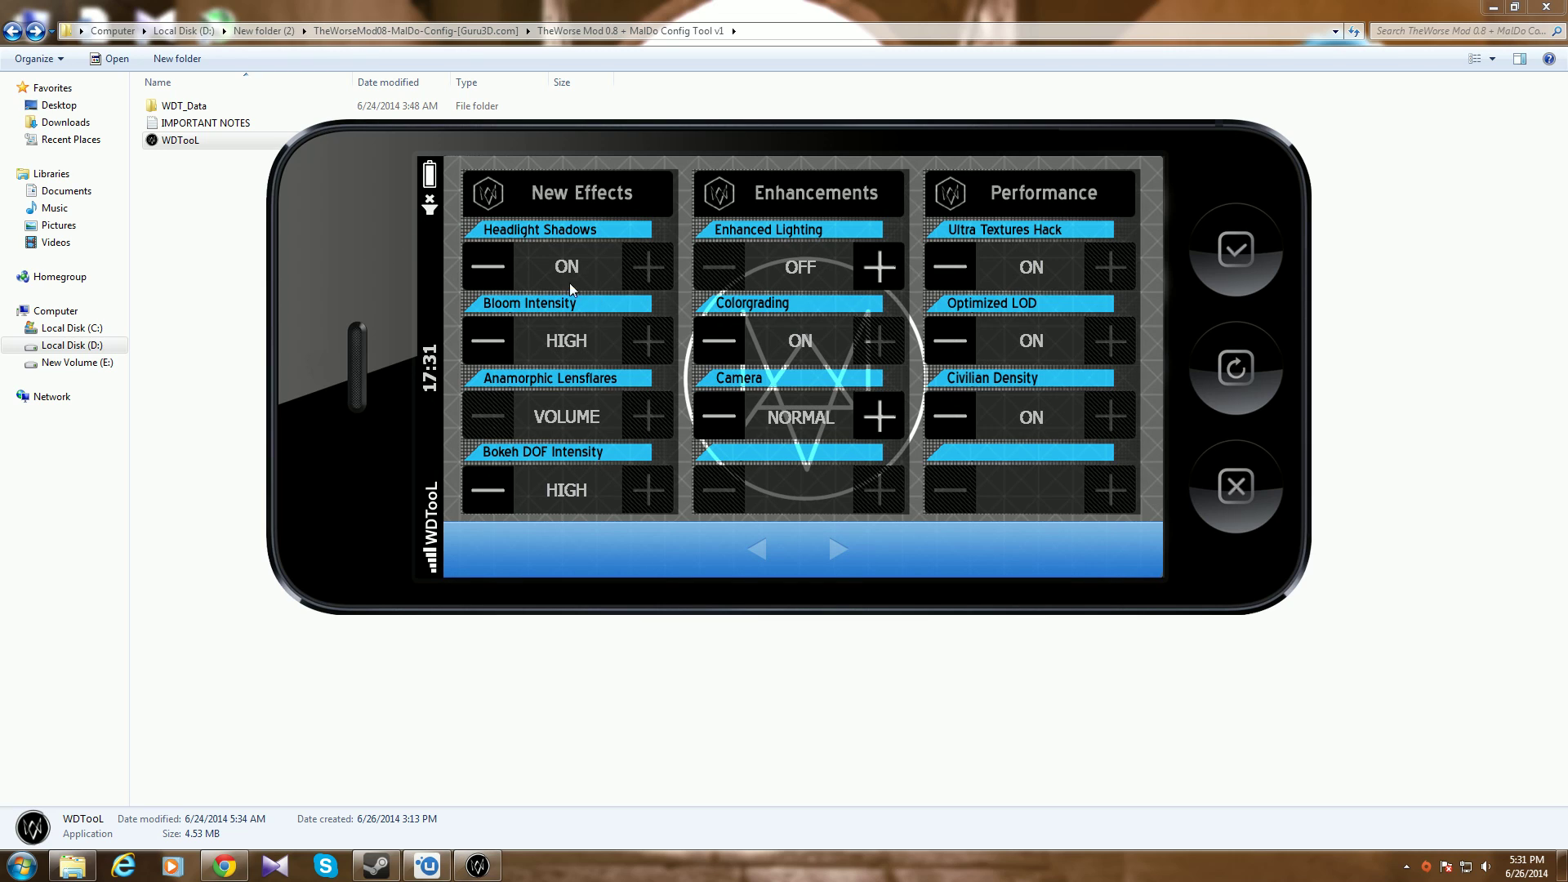
# - Turn Enhanced Lighting on and try the Camera settings FAR, CLOSER and NORMAL
pyautogui.click(902, 270)
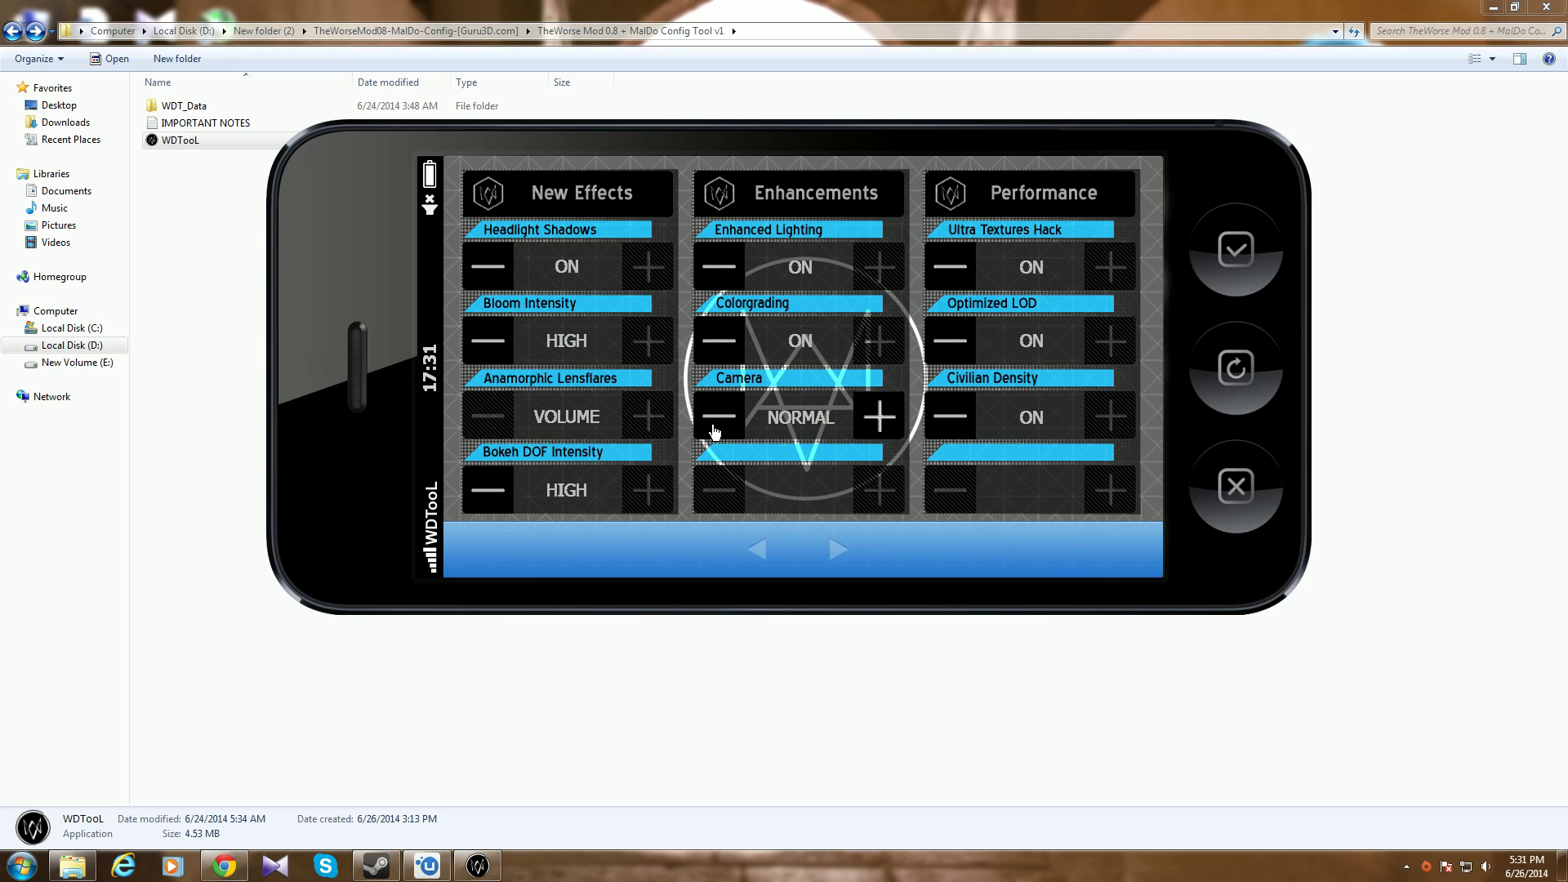
pyautogui.click(880, 419)
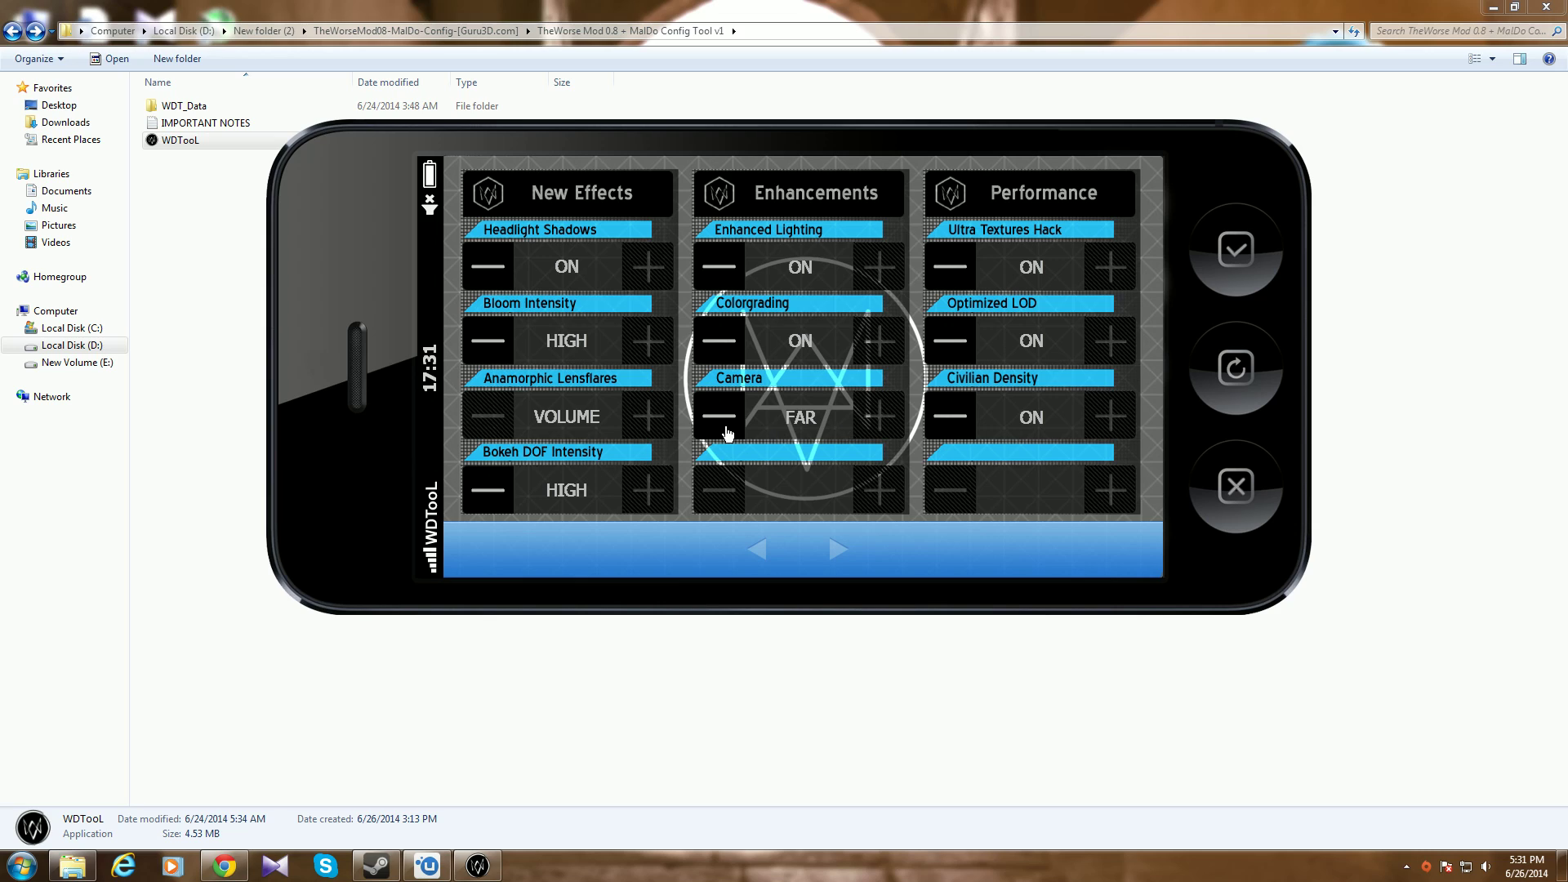
pyautogui.click(721, 420)
pyautogui.click(721, 420)
pyautogui.click(875, 419)
pyautogui.click(721, 420)
# - Reset effects to defaults, then turn Civilian Density on and set Anamorphic Lensflares to VOLUME
pyautogui.click(1229, 378)
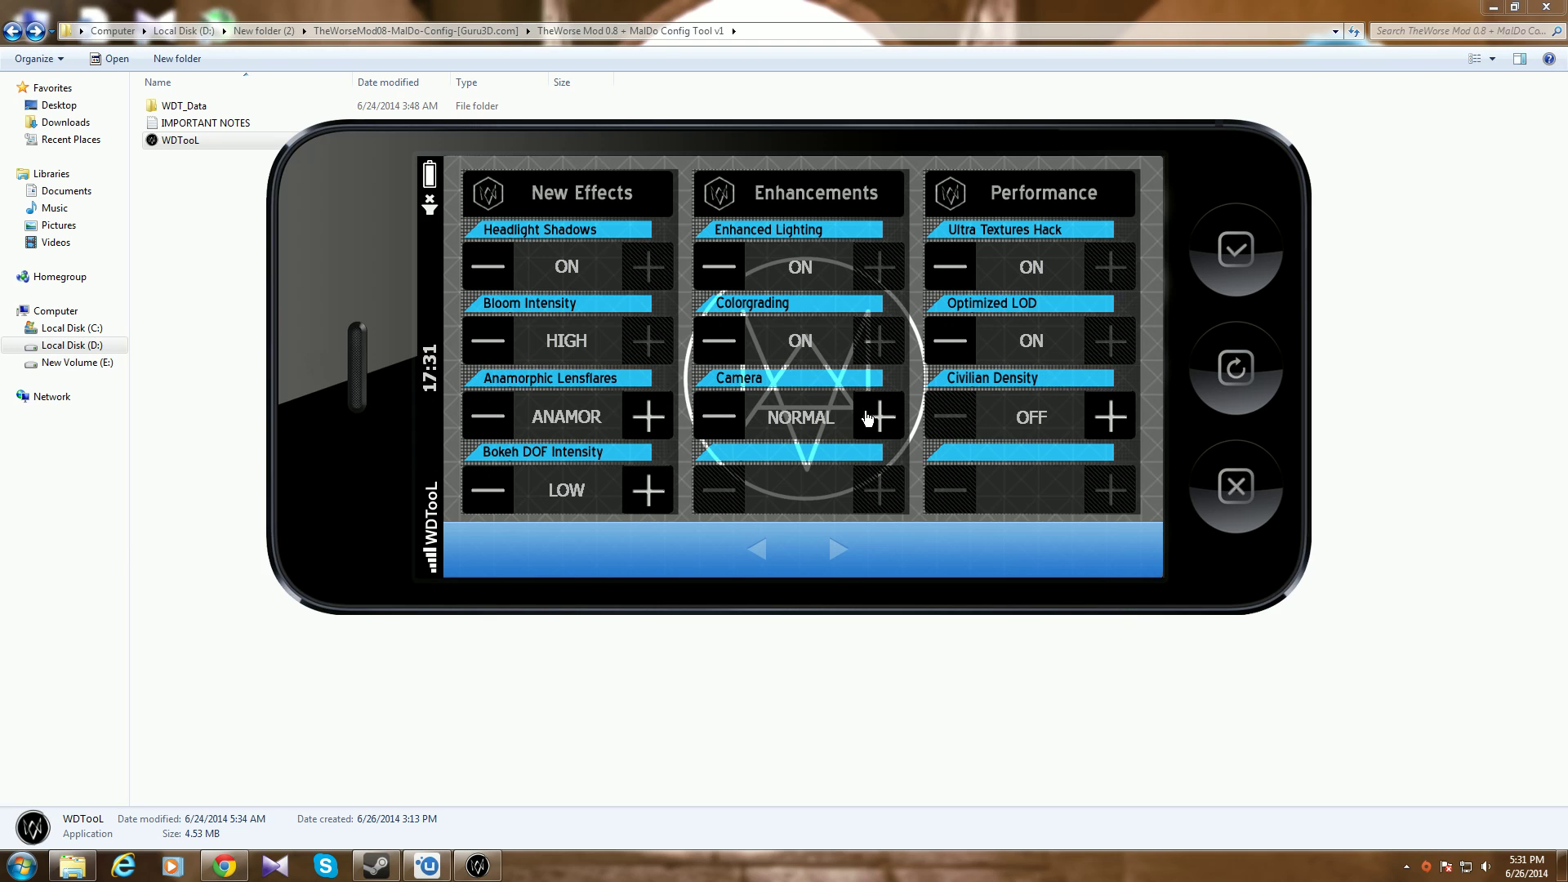
pyautogui.click(1109, 421)
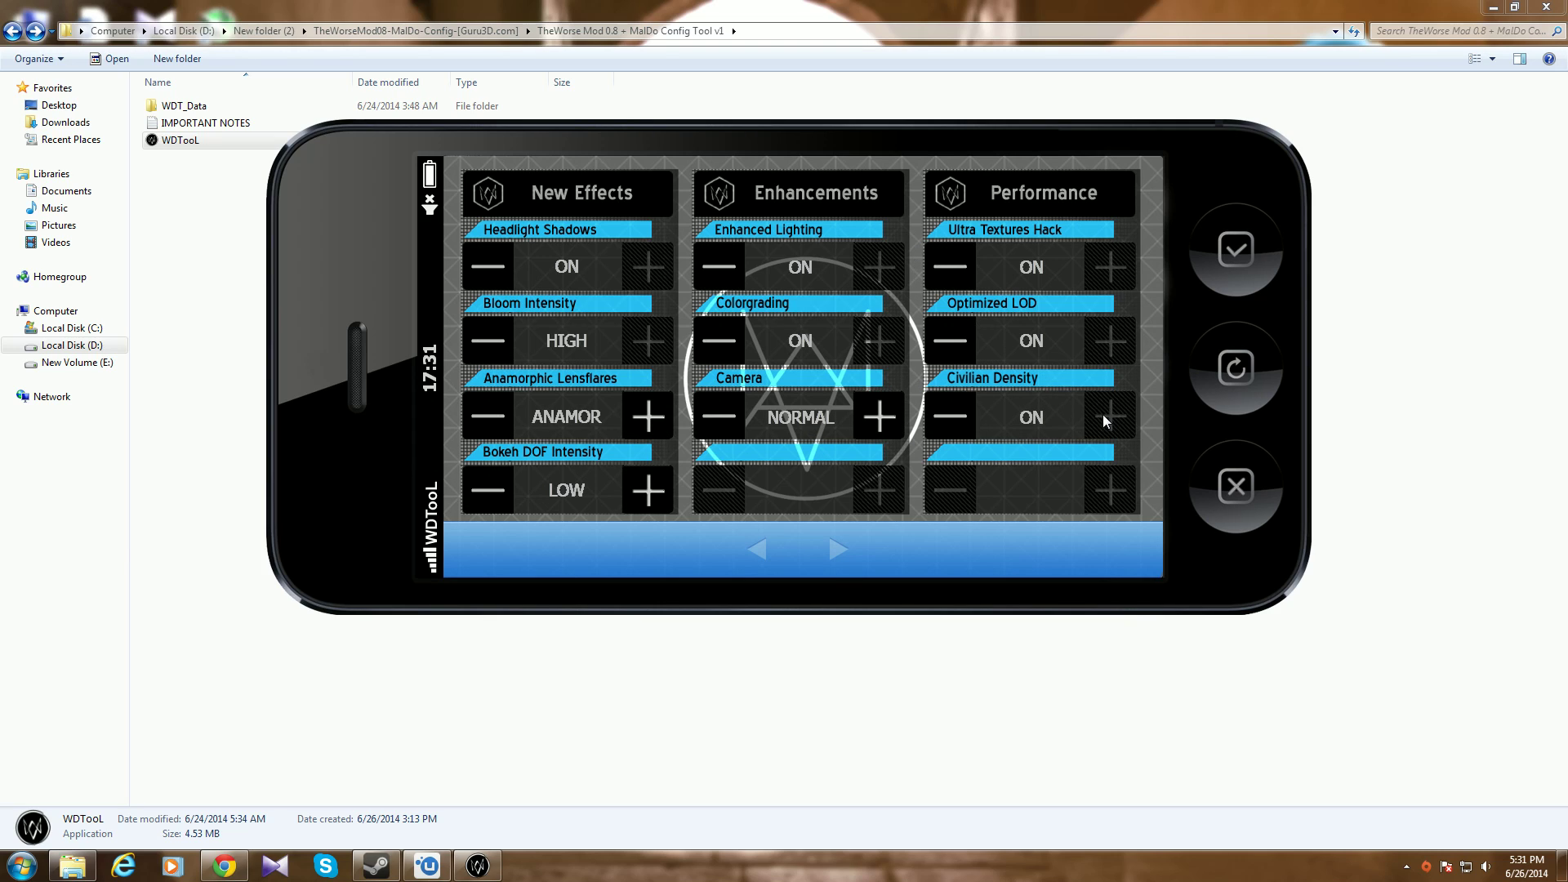
pyautogui.click(649, 431)
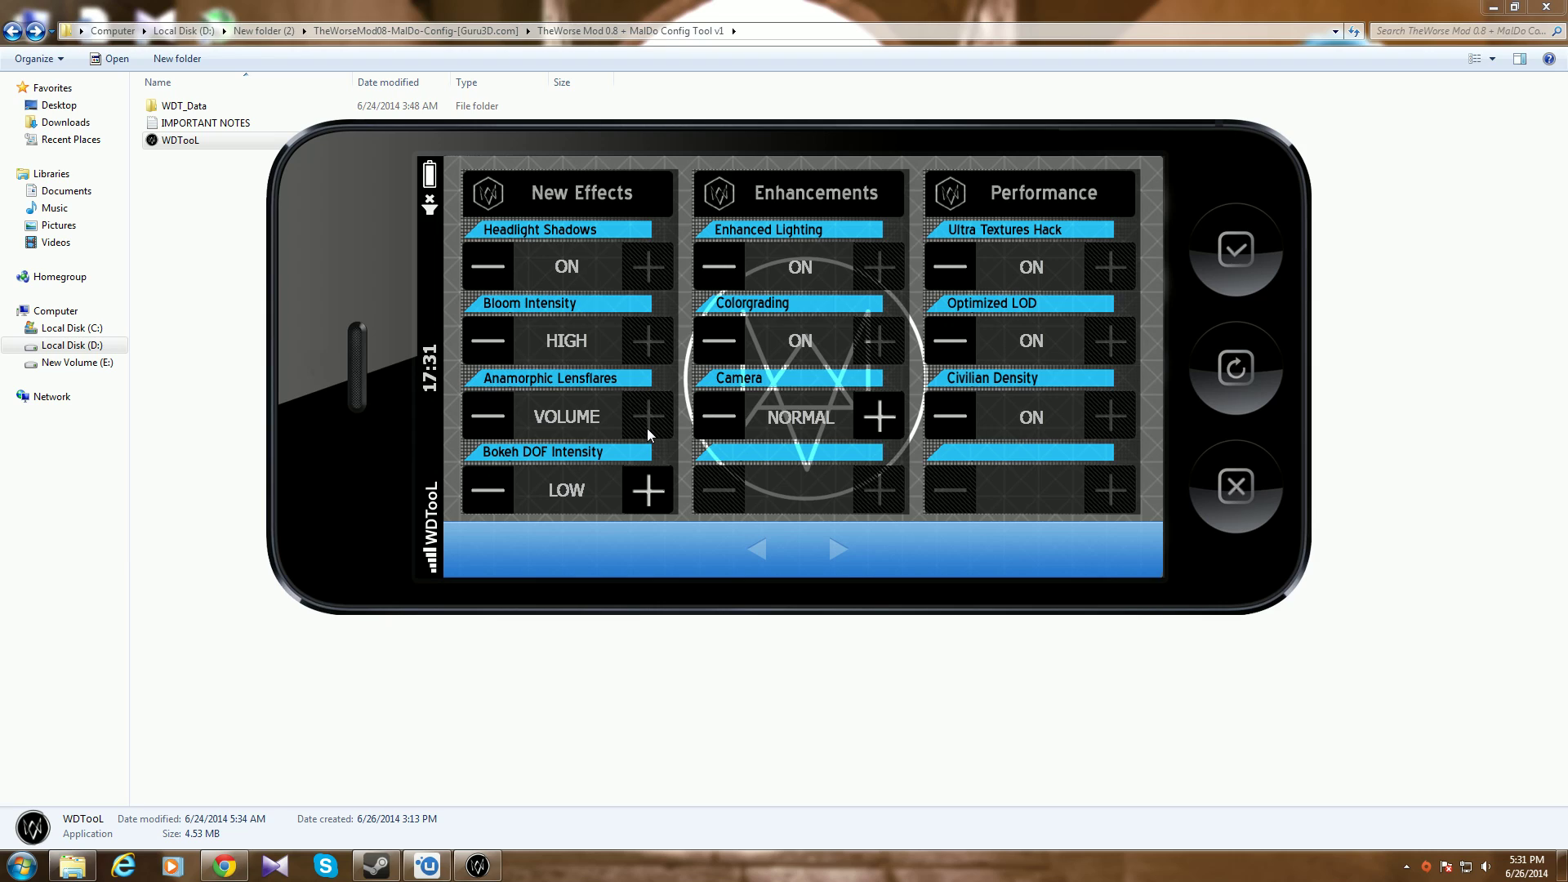
# - Raise WDTooL's Bokeh DOF Intensity from LOW back to HIGH
pyautogui.click(646, 490)
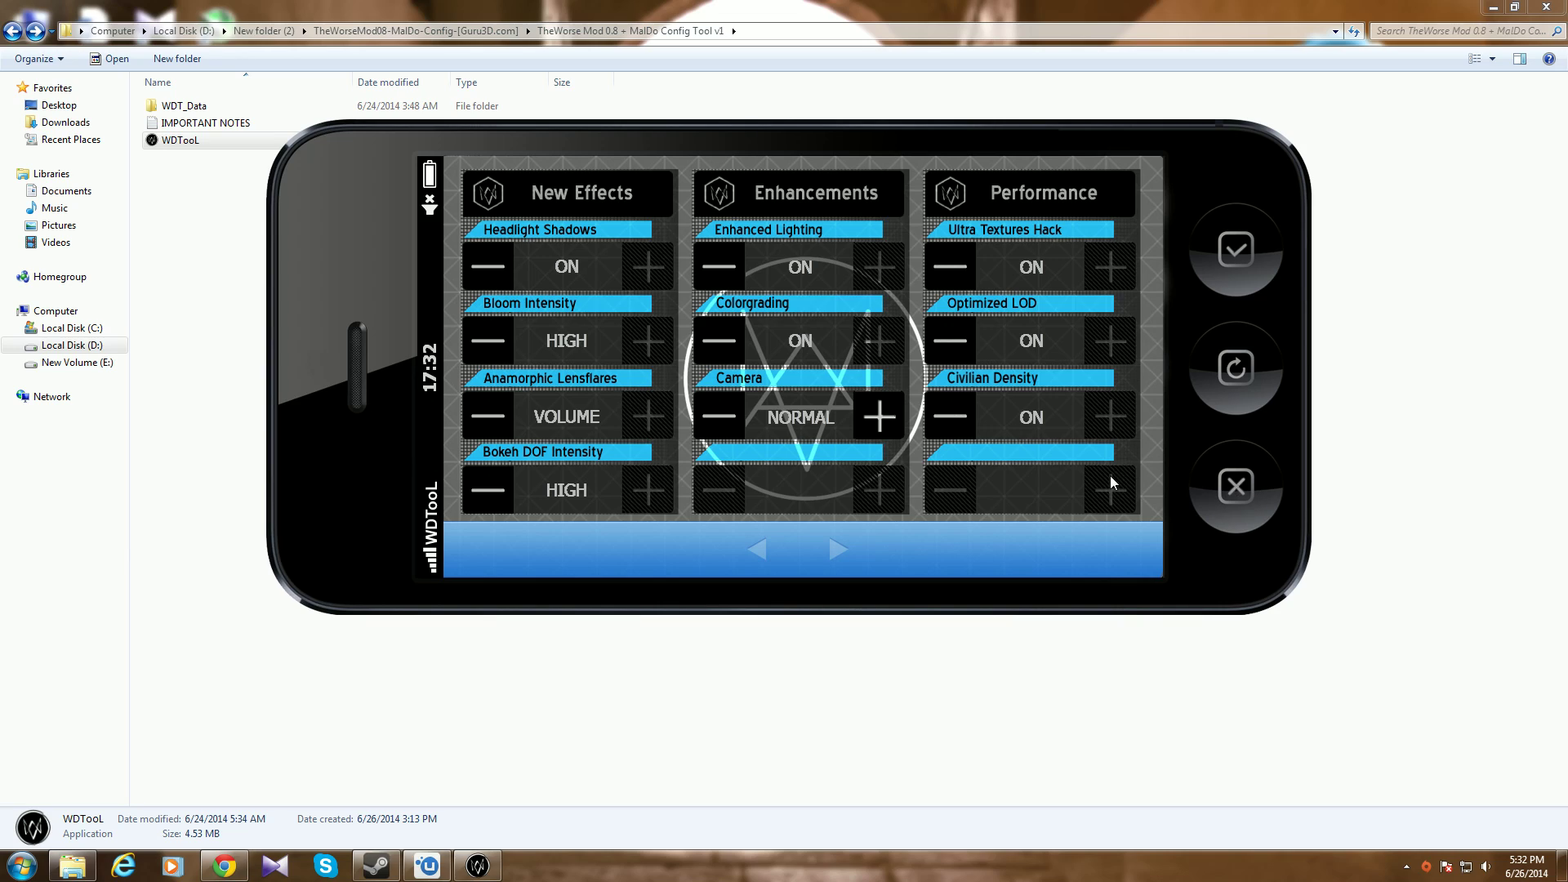
# - Exit WDTooL, leaving the TheWorse Mod 0.8 config tool folder open in Explorer
pyautogui.click(1249, 490)
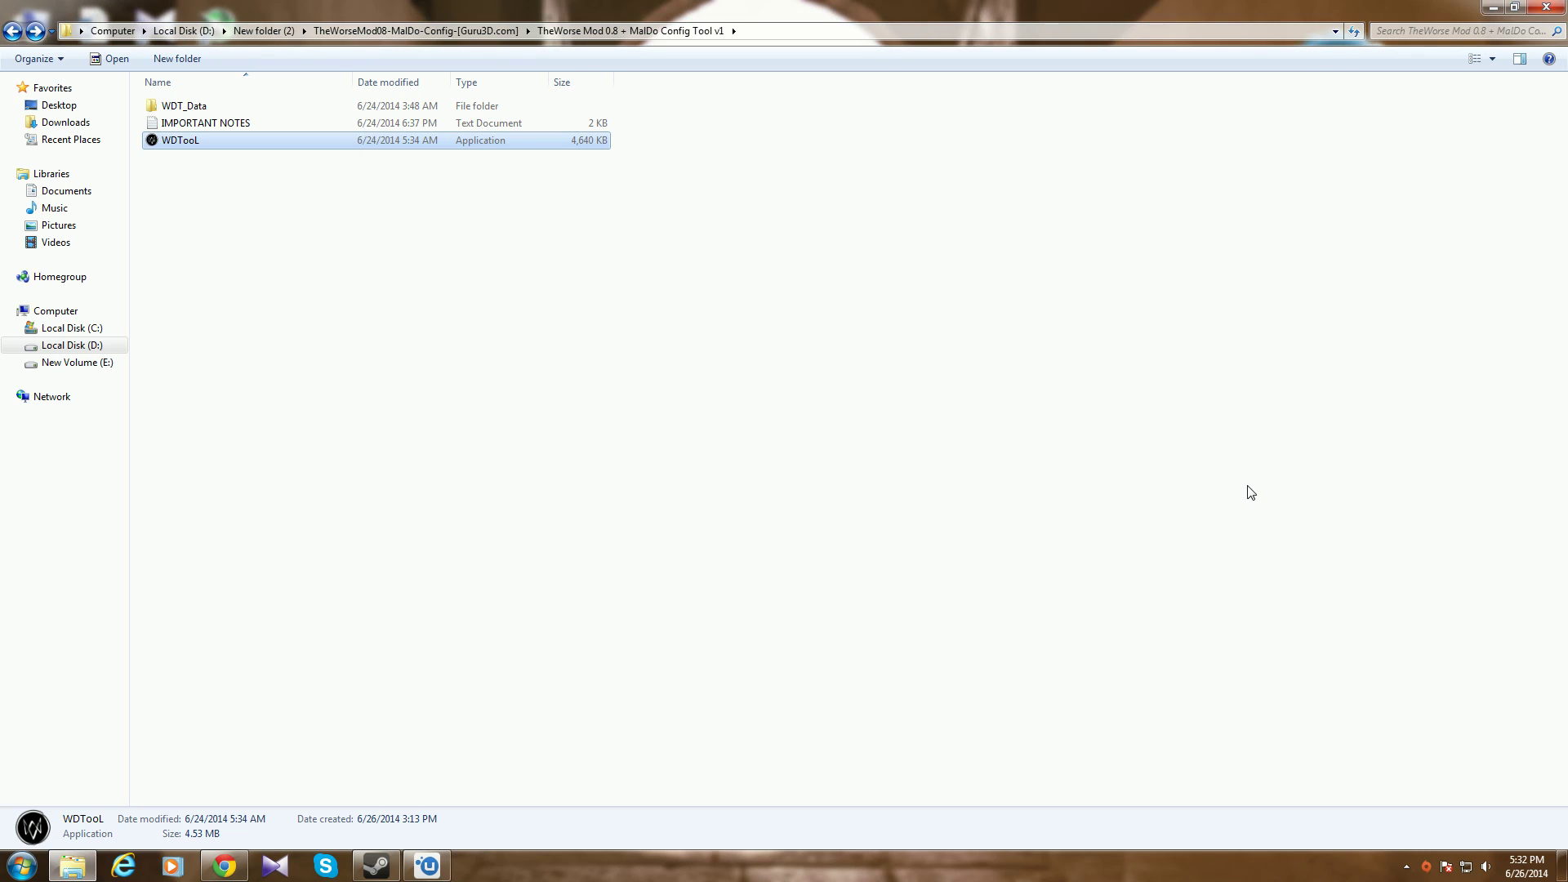
pyautogui.rightClick(1150, 455)
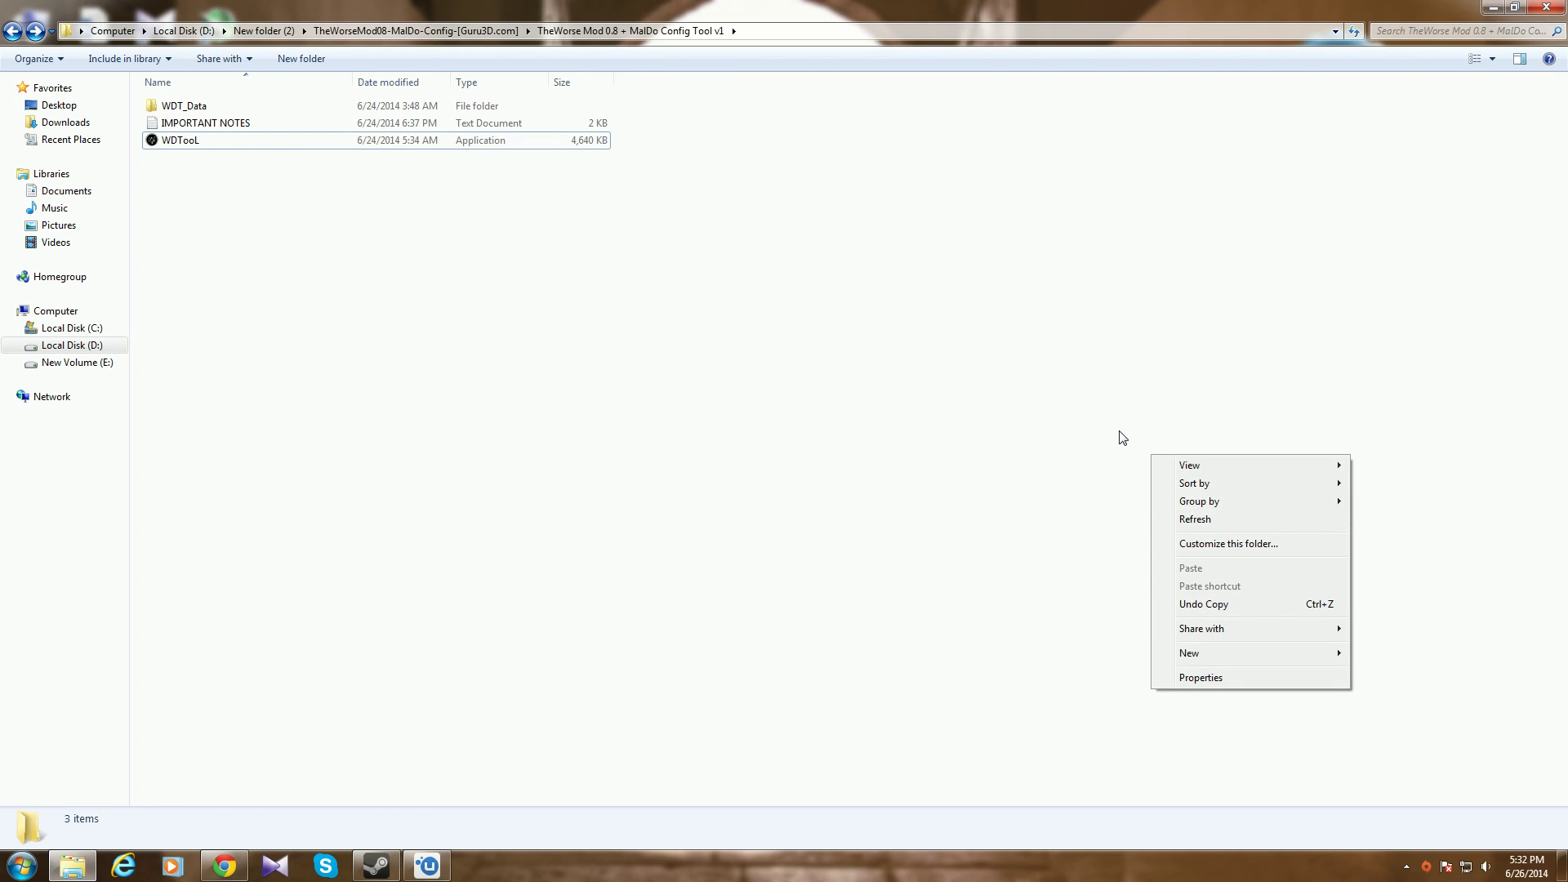
pyautogui.click(1123, 438)
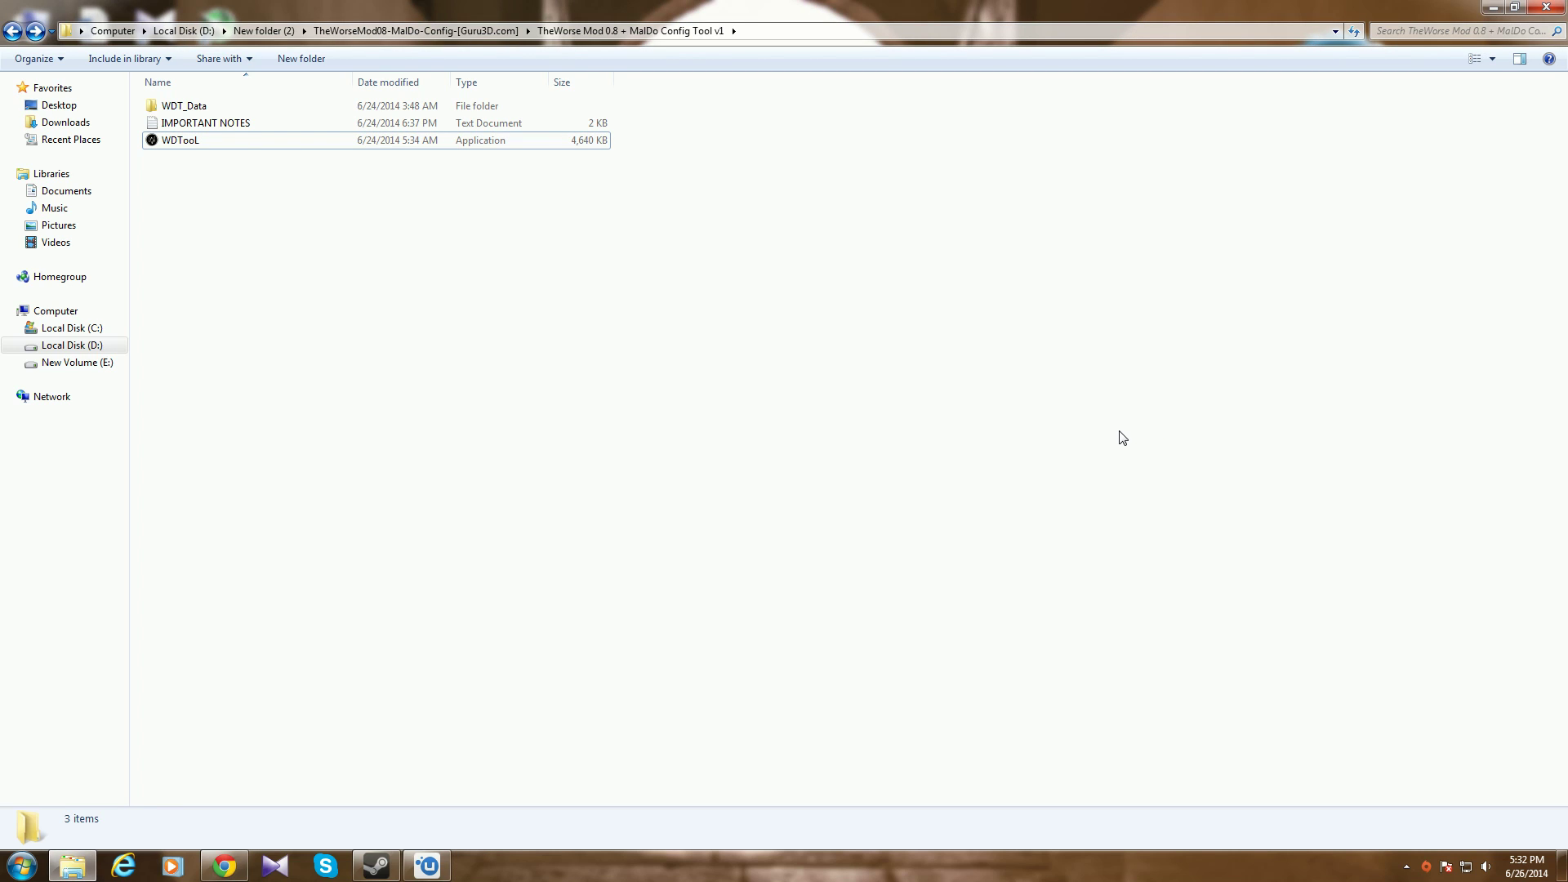